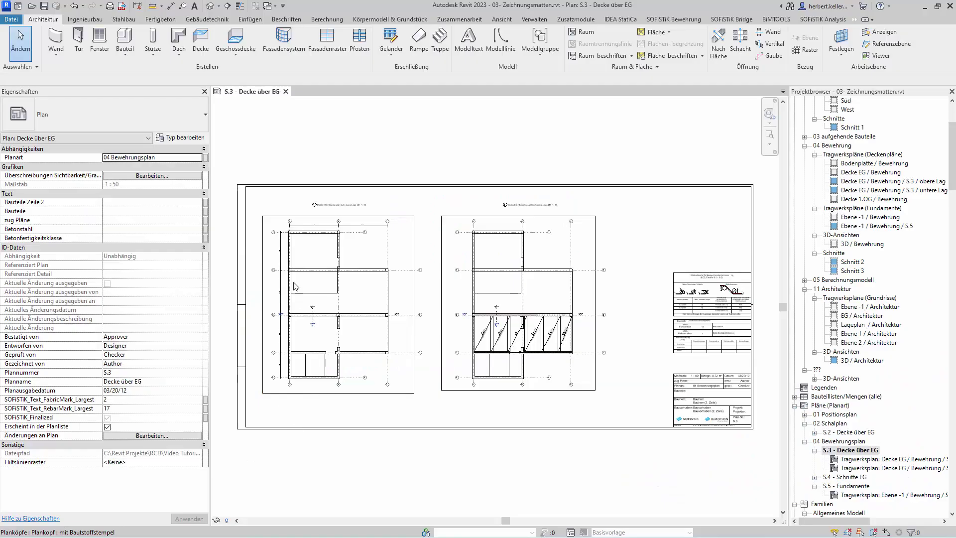
Step: Zoom into sheet S.3 and activate the 'Decke EG / Bewehrung / S.3 / obere Lage' viewport
{"action": "scroll", "coordinate": [277, 268], "scroll_direction": "up", "scroll_amount": 2}
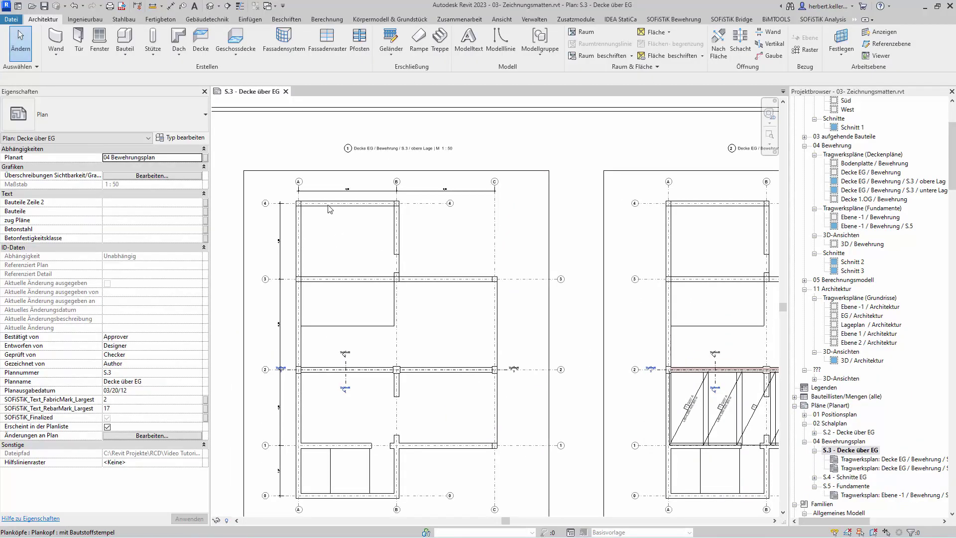
{"action": "scroll", "coordinate": [331, 204], "scroll_direction": "up", "scroll_amount": 2}
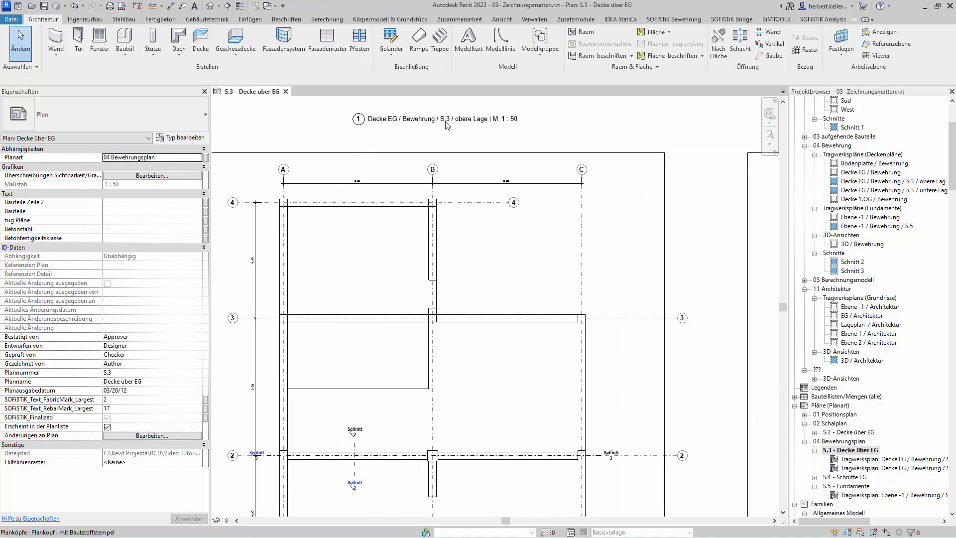
{"action": "double_click", "coordinate": [589, 363]}
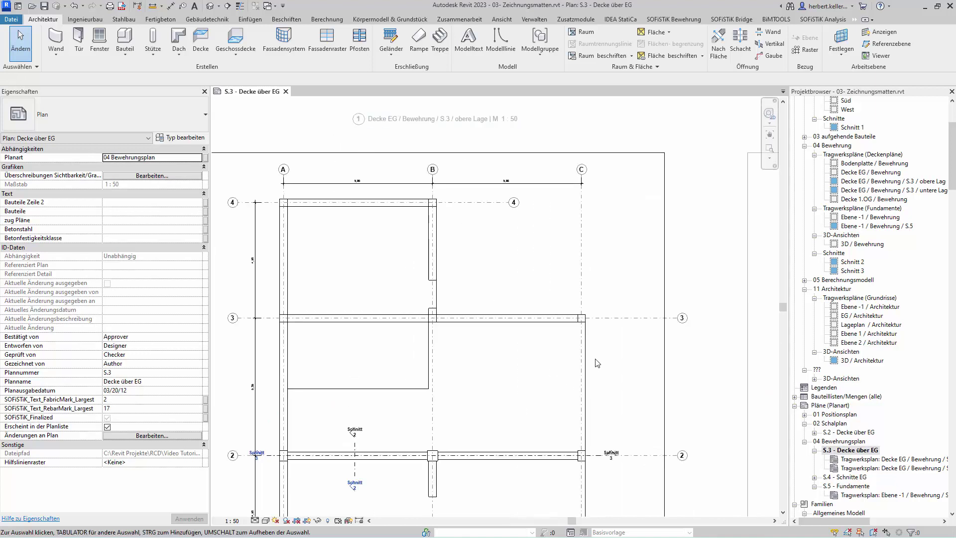
Step: Select the Decke EG floor slab and begin a Flächenbewehrung area reinforcement sketch on it
{"action": "left_click", "coordinate": [588, 363]}
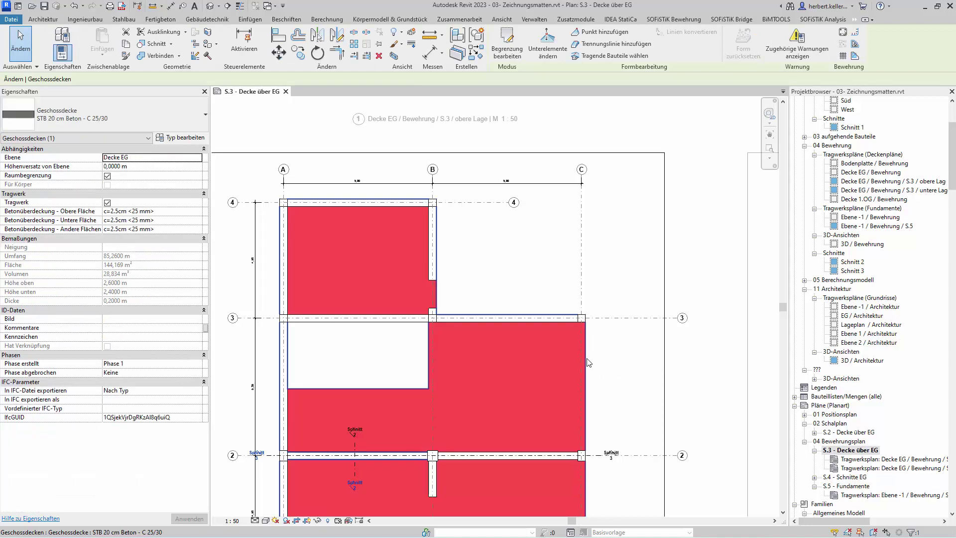
{"action": "left_click", "coordinate": [844, 55]}
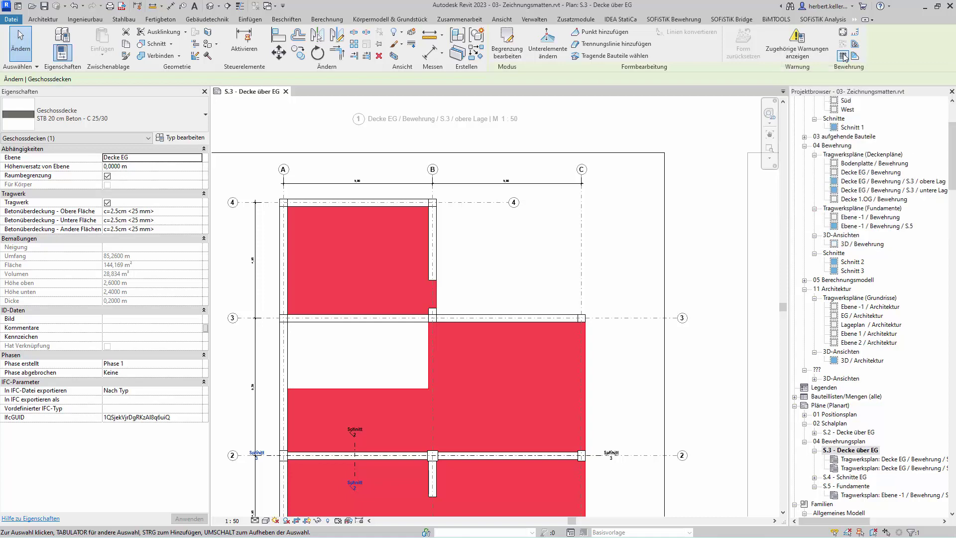
{"action": "scroll", "coordinate": [319, 246], "scroll_direction": "up", "scroll_amount": 2}
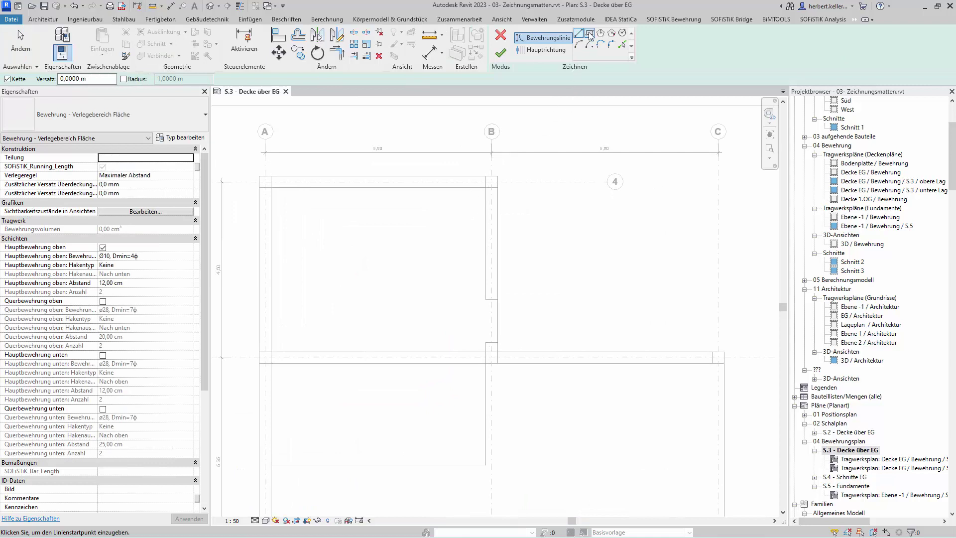
Step: Draw a rectangular reinforcement boundary of 1,85 m by 3 m inside the slab
{"action": "left_click", "coordinate": [589, 33]}
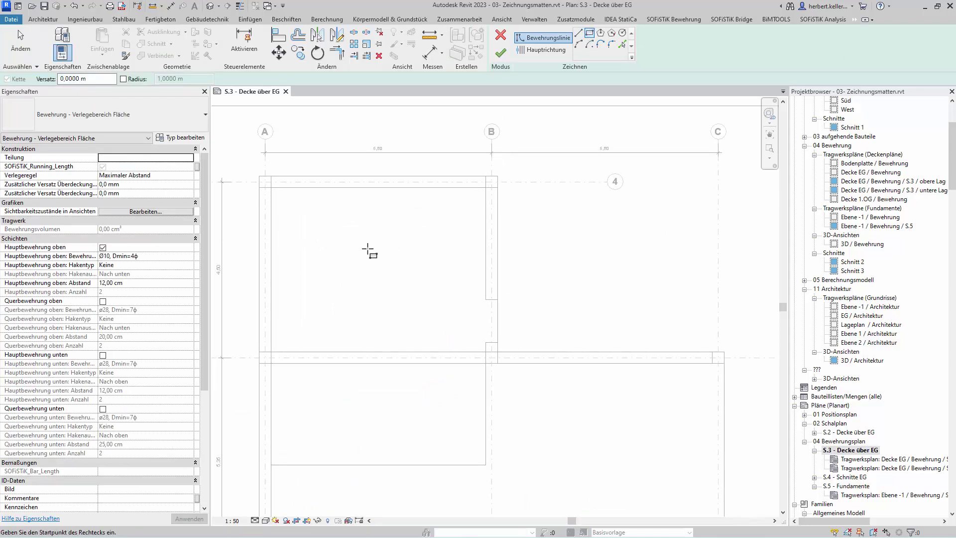
{"action": "left_click", "coordinate": [381, 238]}
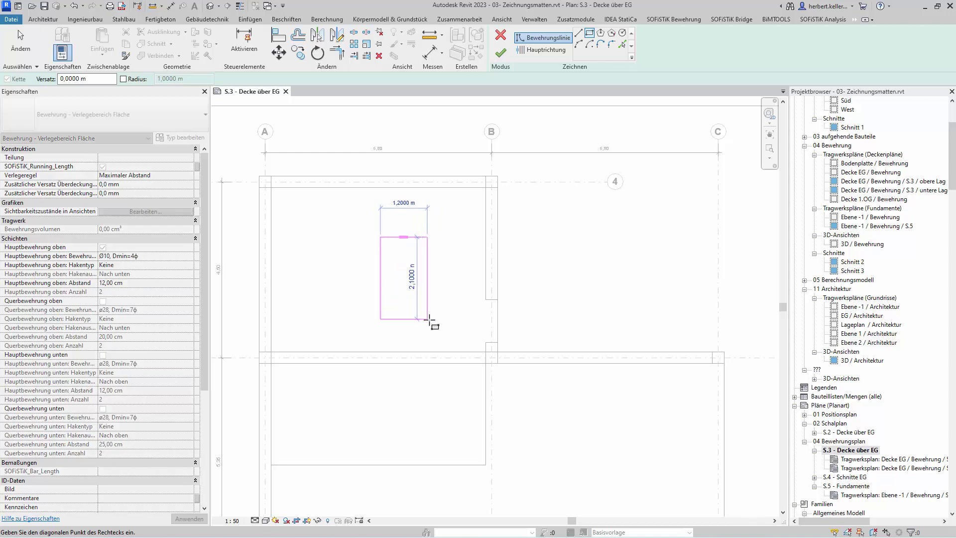
{"action": "left_click", "coordinate": [428, 319]}
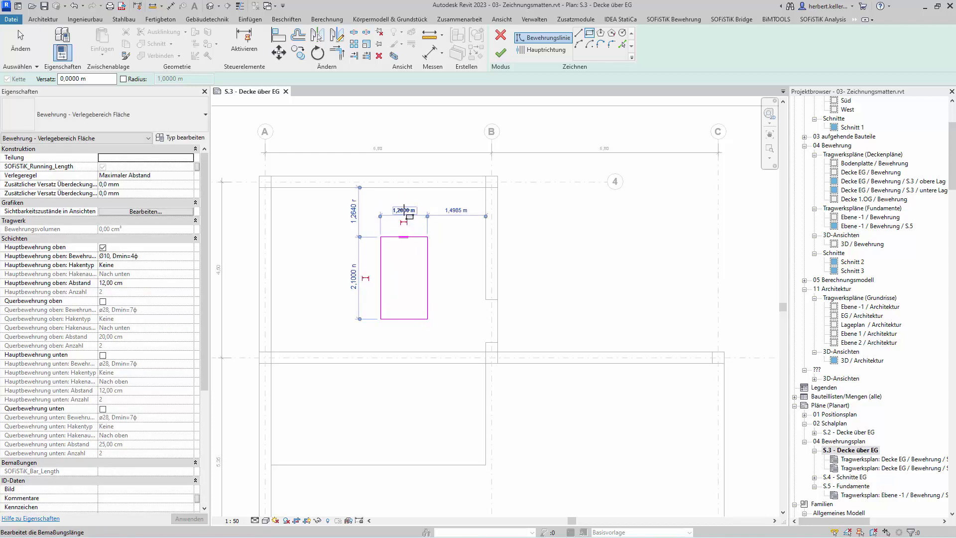
{"action": "left_click", "coordinate": [404, 209]}
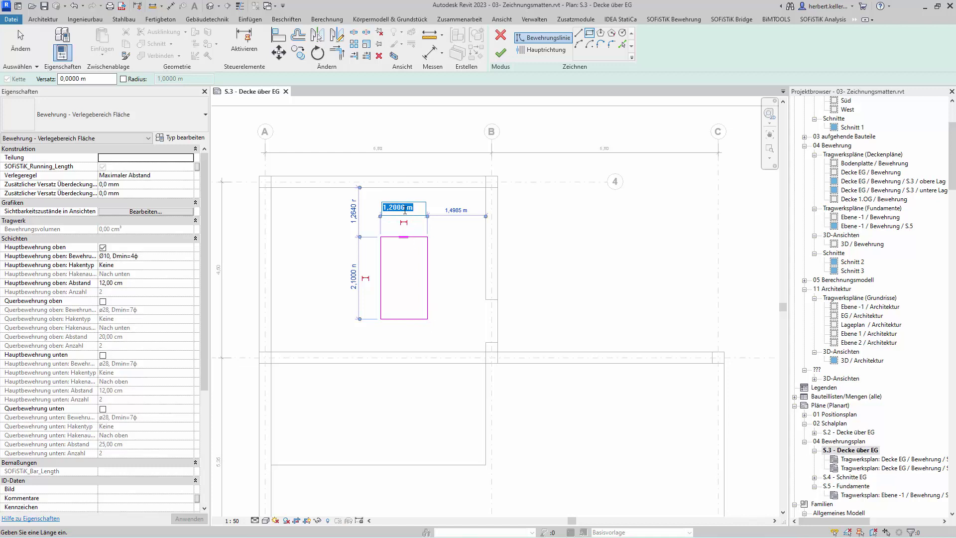
{"action": "type", "text": "1,85"}
{"action": "key", "text": "Return"}
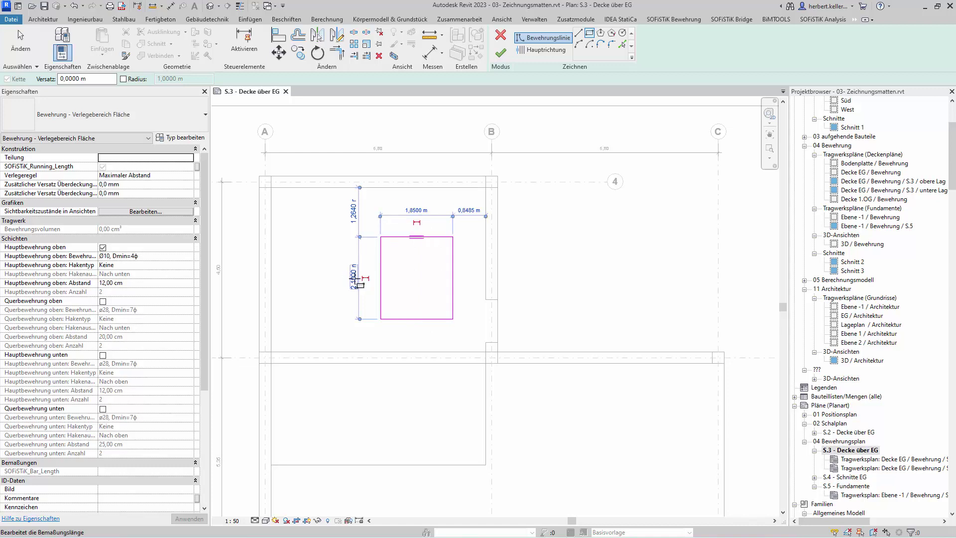
{"action": "left_click", "coordinate": [354, 277]}
{"action": "type", "text": "3"}
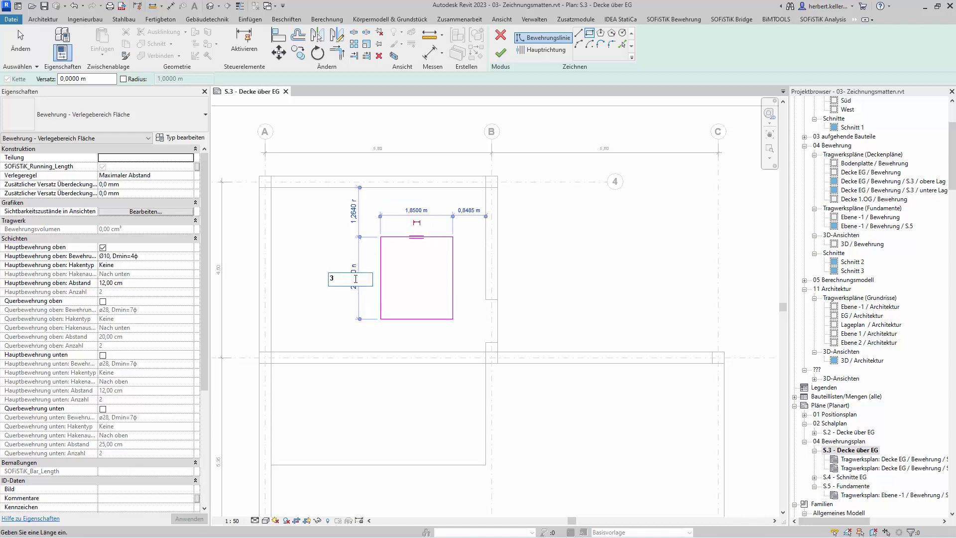
{"action": "key", "text": "Return"}
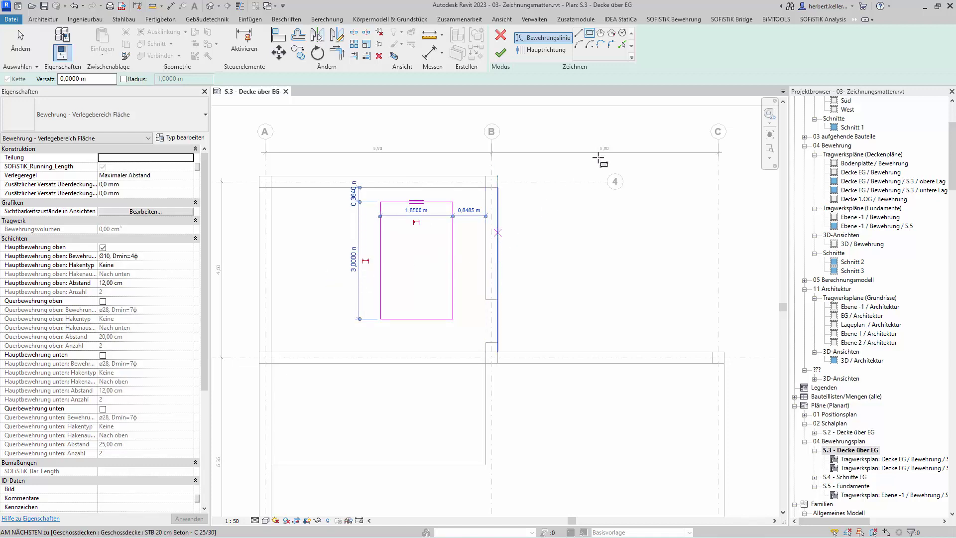
{"action": "key", "text": "Escape"}
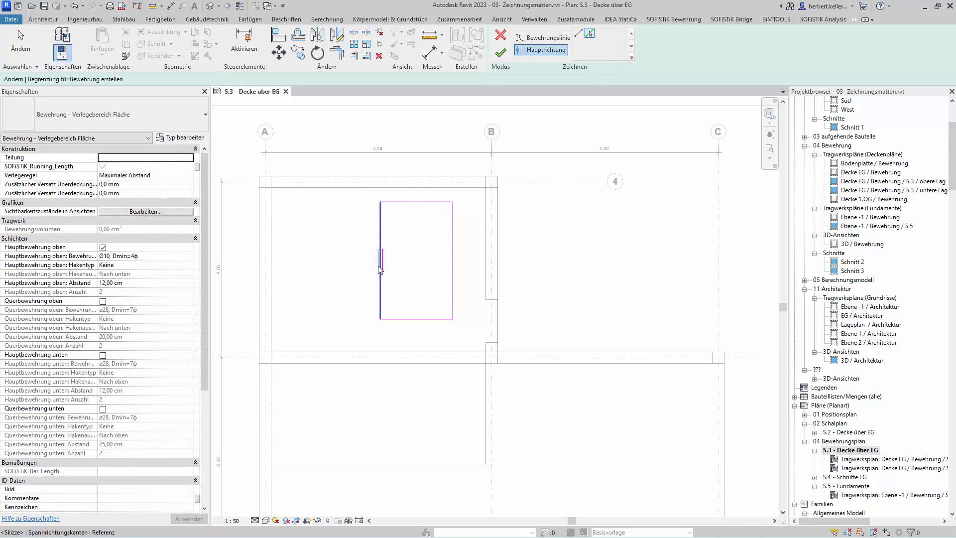
Step: Make the left edge the main bar direction, with top main bars Ø12, Dmin=4ϕ at 15 cm
{"action": "left_click", "coordinate": [381, 264]}
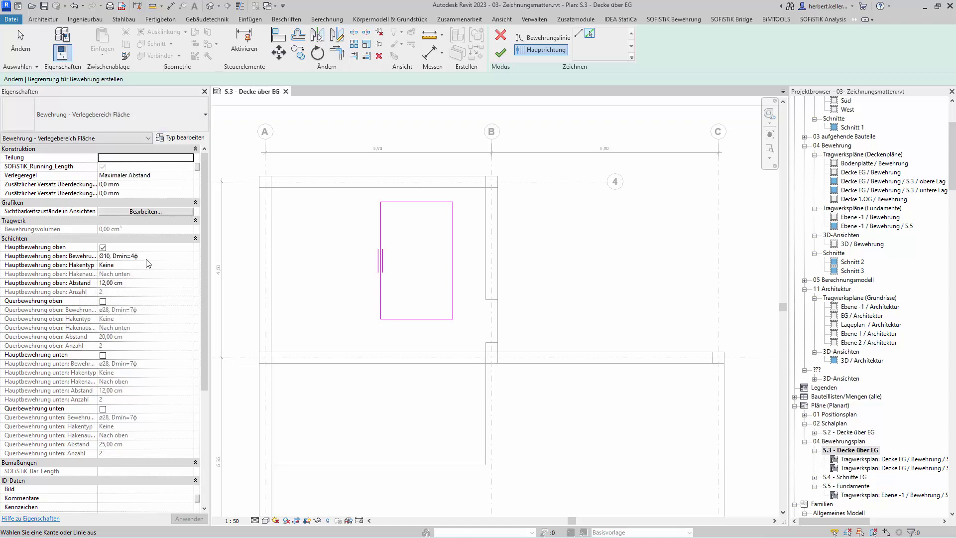
{"action": "left_click", "coordinate": [149, 256]}
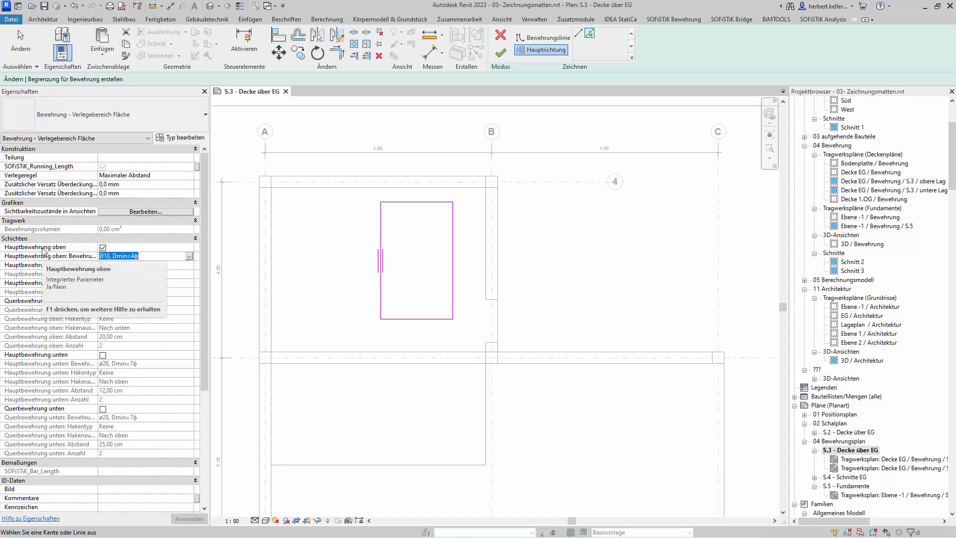
{"action": "left_click", "coordinate": [189, 257]}
{"action": "left_click", "coordinate": [131, 289]}
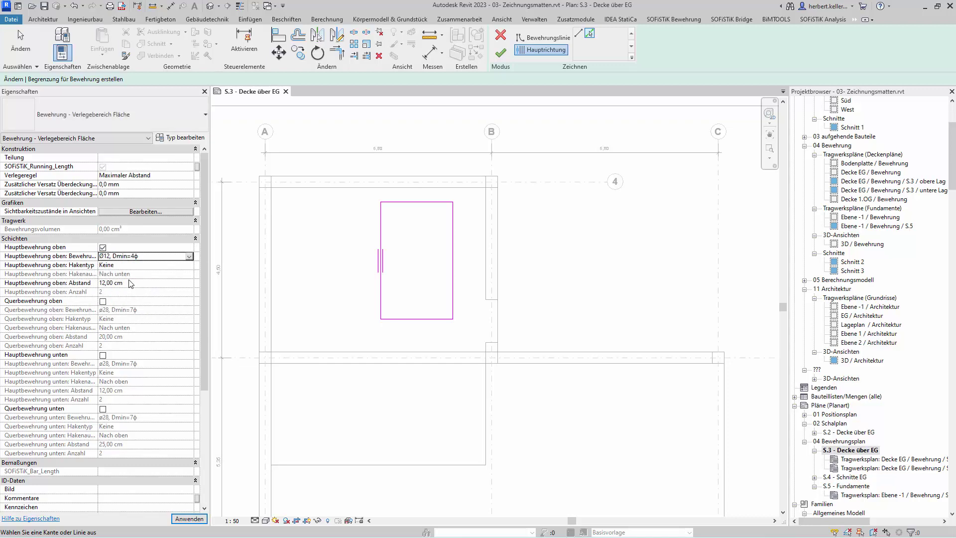
{"action": "left_click", "coordinate": [131, 282]}
{"action": "double_click", "coordinate": [112, 282]}
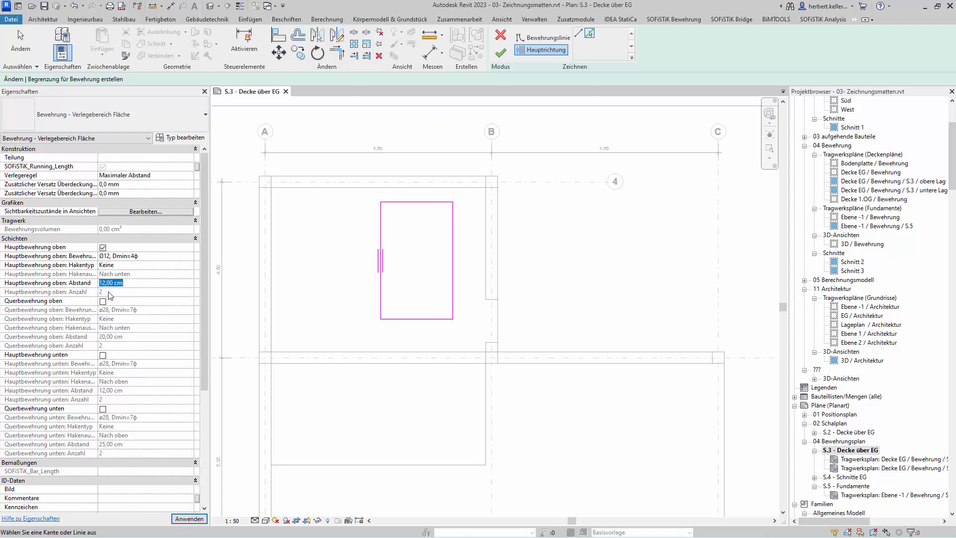
{"action": "type", "text": "15"}
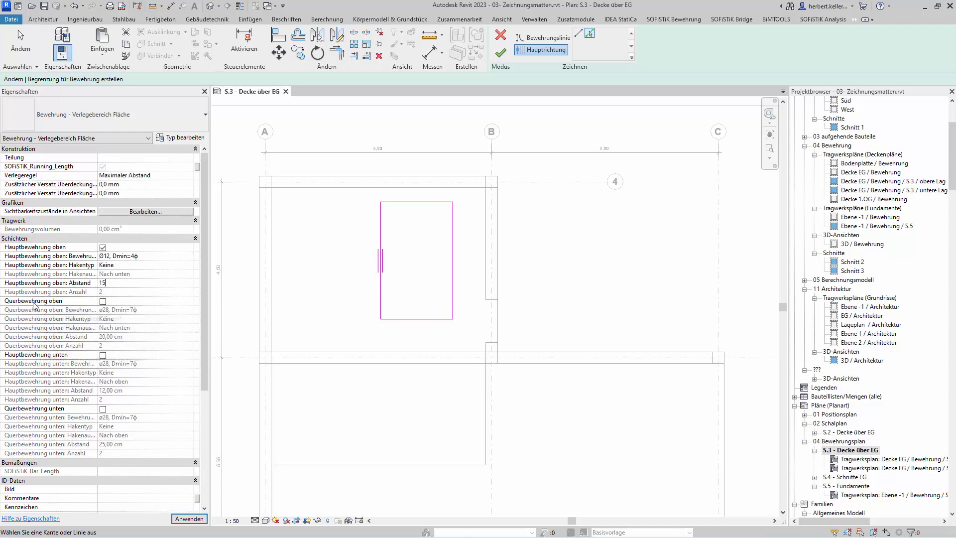
Step: Enable top cross bars as Ø8 at 20 cm and finish the area reinforcement sketch
{"action": "left_click", "coordinate": [102, 302]}
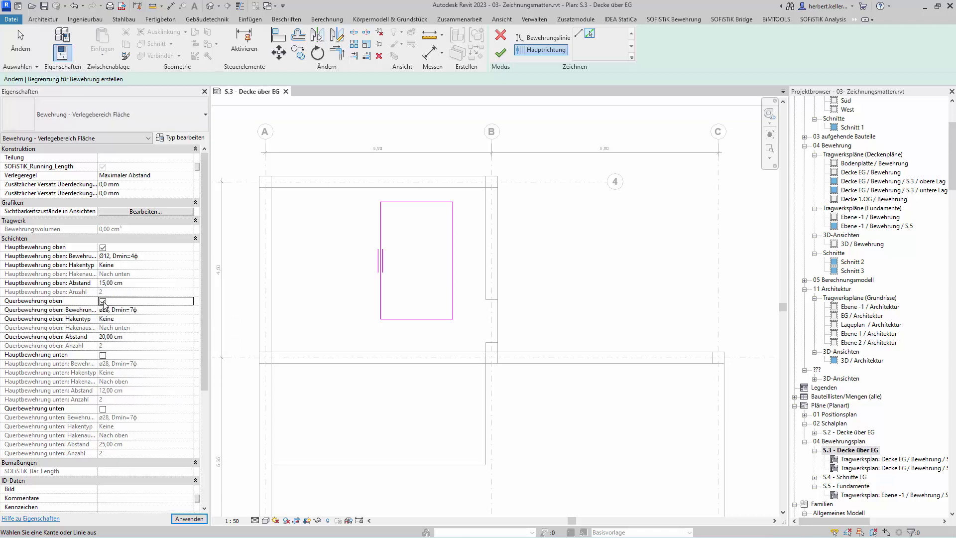
{"action": "left_click", "coordinate": [124, 310]}
{"action": "left_click", "coordinate": [188, 311]}
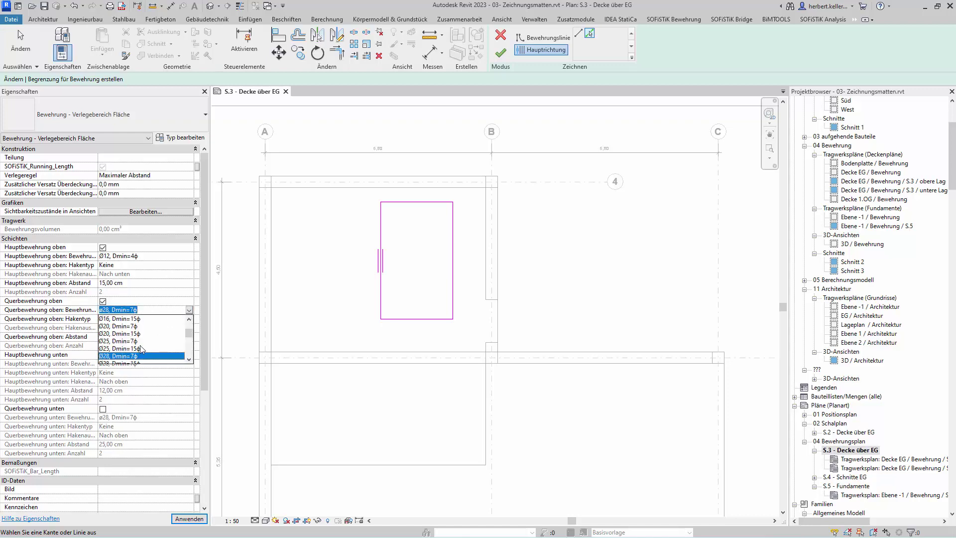
{"action": "scroll", "coordinate": [141, 350], "scroll_direction": "up", "scroll_amount": 1}
{"action": "scroll", "coordinate": [141, 349], "scroll_direction": "up", "scroll_amount": 1}
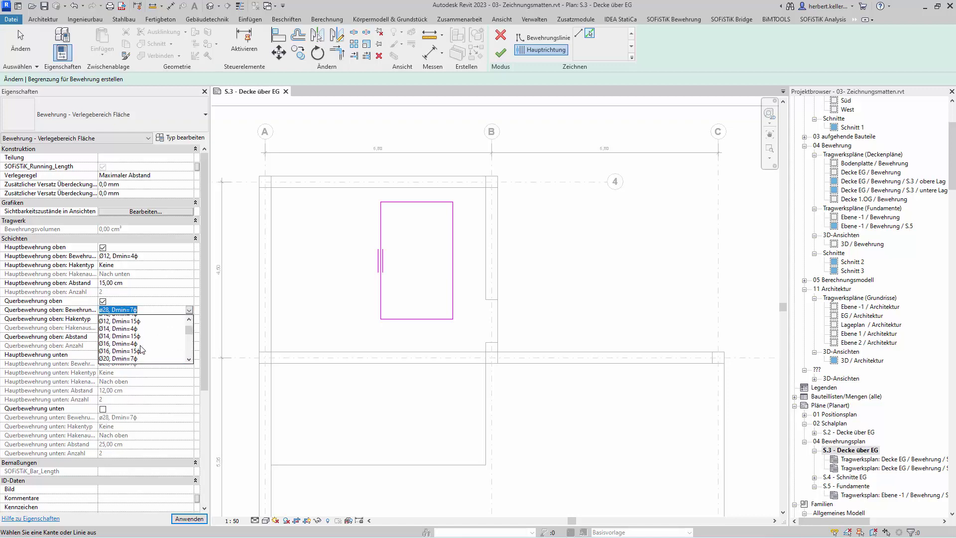
{"action": "scroll", "coordinate": [141, 349], "scroll_direction": "up", "scroll_amount": 1}
{"action": "scroll", "coordinate": [141, 349], "scroll_direction": "up", "scroll_amount": 1}
{"action": "scroll", "coordinate": [141, 349], "scroll_direction": "up", "scroll_amount": 1}
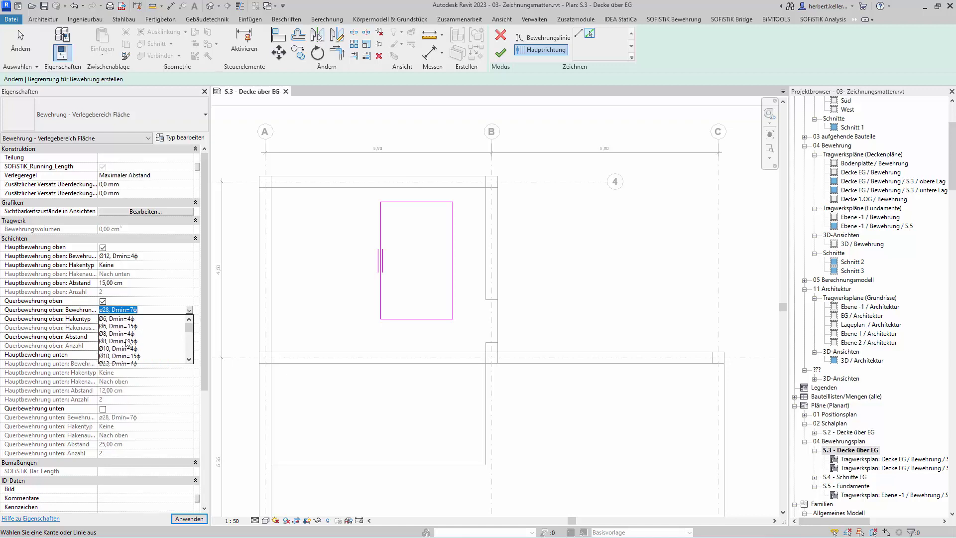
{"action": "left_click", "coordinate": [122, 335]}
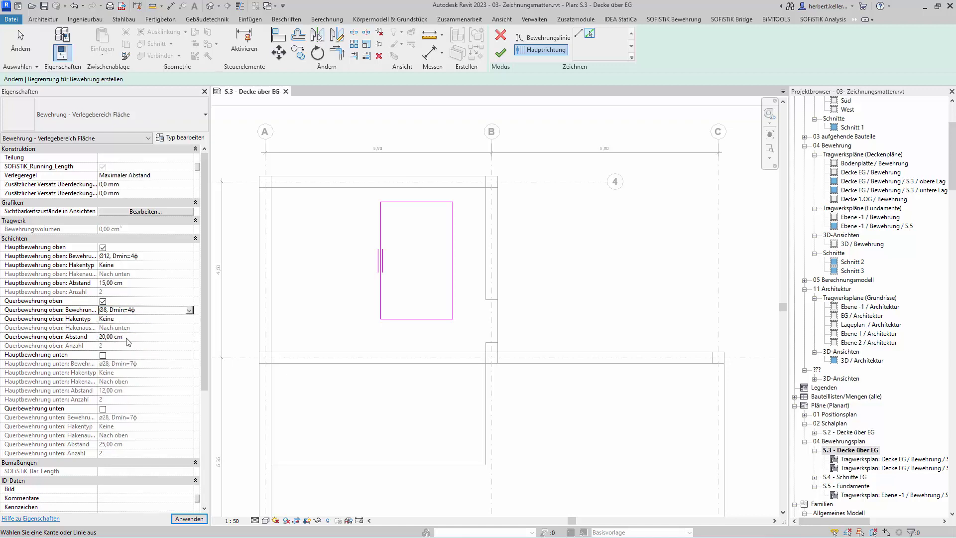
{"action": "left_click", "coordinate": [129, 338]}
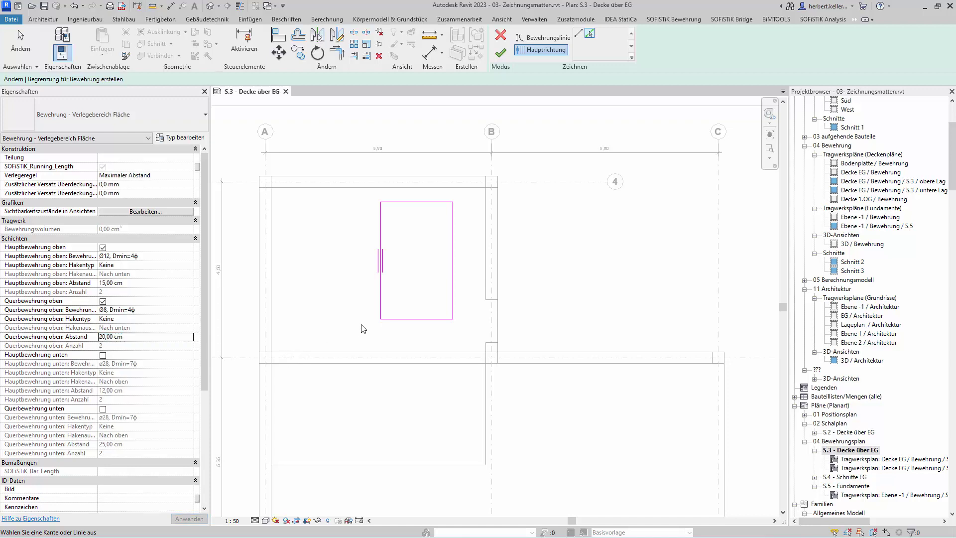
{"action": "left_click", "coordinate": [502, 55]}
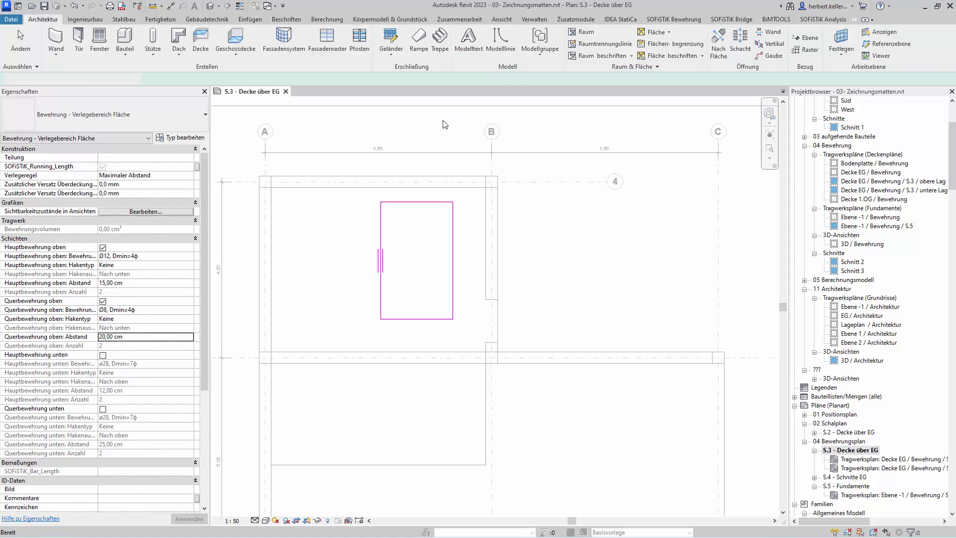
Step: Remove the area reinforcement's layer label tag from the slab plan
{"action": "left_click", "coordinate": [460, 288]}
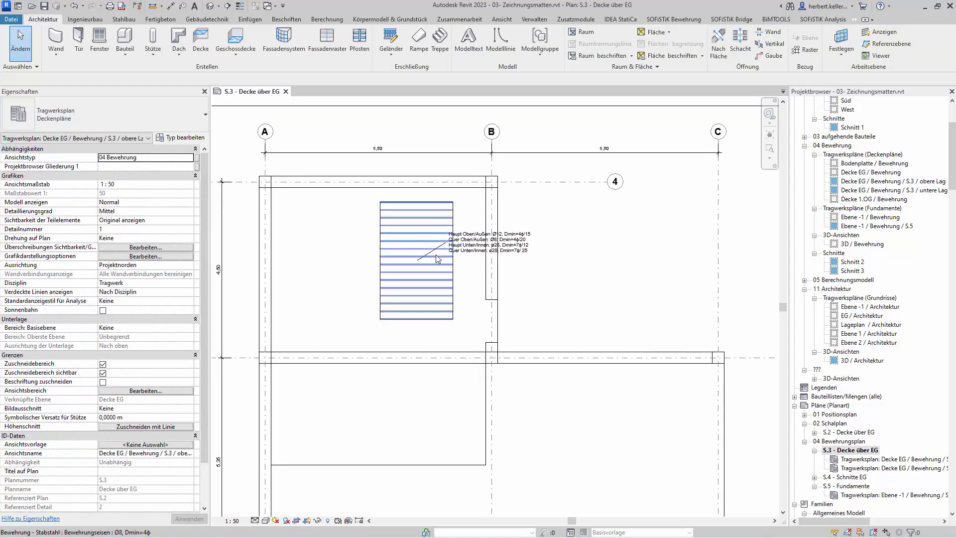
{"action": "key", "text": "Tab"}
{"action": "key", "text": "Tab"}
{"action": "key", "text": "Tab"}
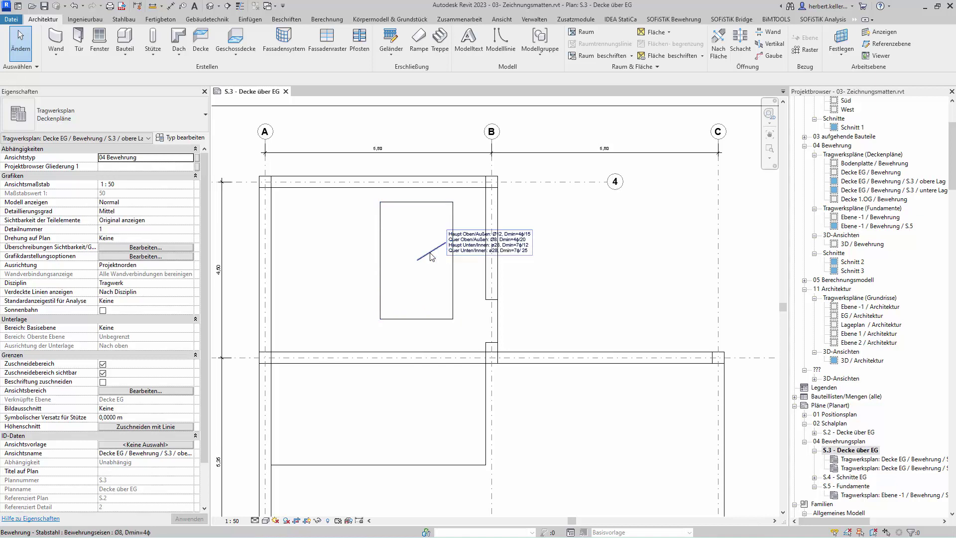
{"action": "left_click", "coordinate": [430, 253]}
{"action": "key", "text": "Escape"}
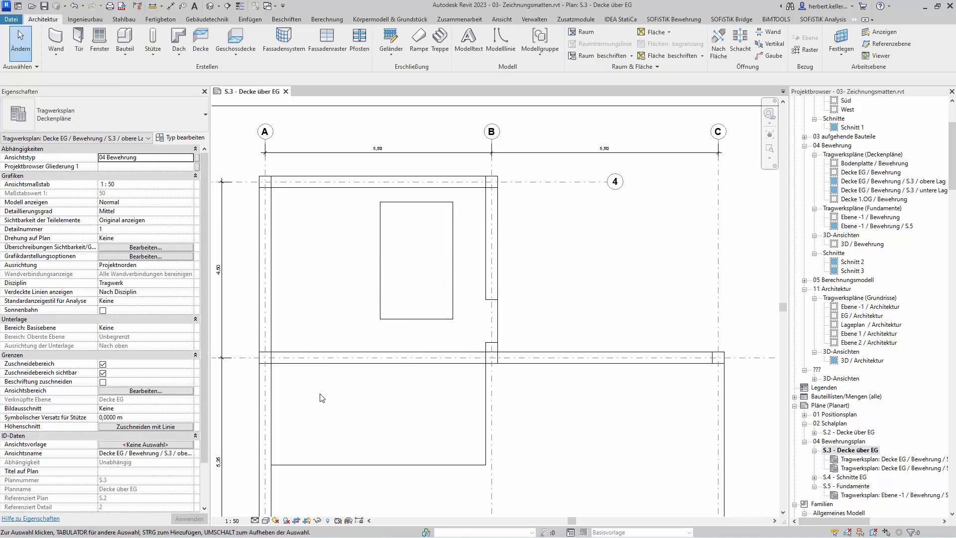
Step: Set the view to Drahtmodell wireframe and select the area reinforcement's rebar mesh
{"action": "left_click", "coordinate": [267, 521]}
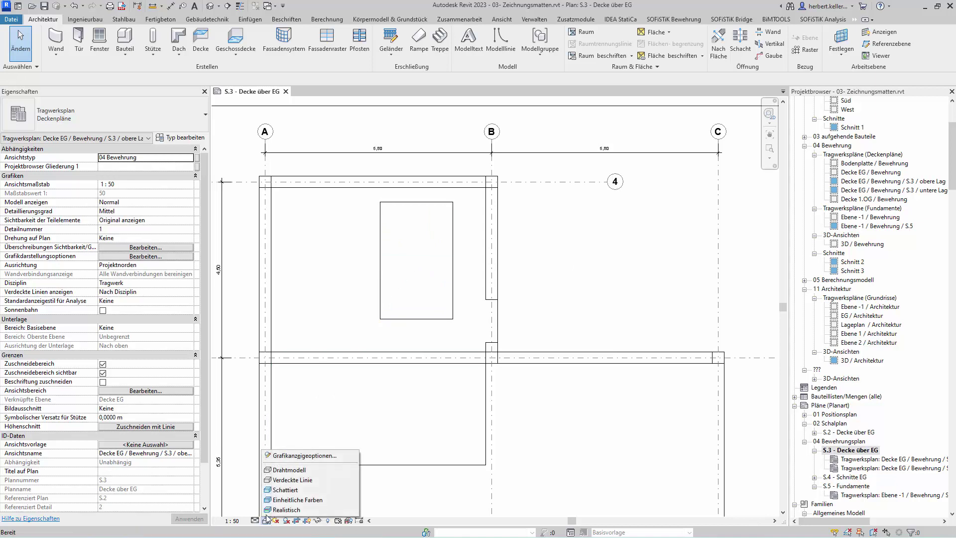
{"action": "left_click", "coordinate": [296, 471]}
{"action": "scroll", "coordinate": [408, 195], "scroll_direction": "up", "scroll_amount": 1}
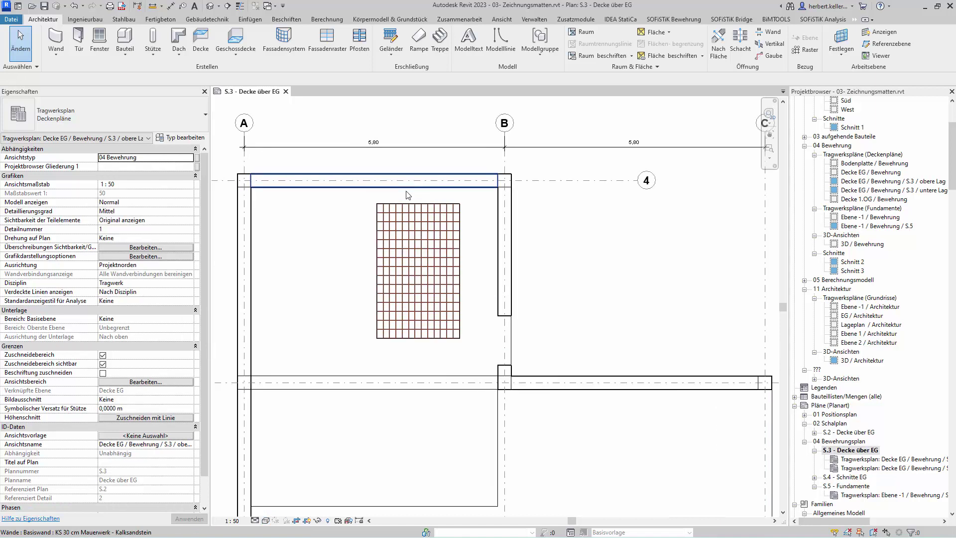
{"action": "scroll", "coordinate": [408, 194], "scroll_direction": "up", "scroll_amount": 1}
{"action": "scroll", "coordinate": [409, 194], "scroll_direction": "up", "scroll_amount": 1}
{"action": "scroll", "coordinate": [408, 194], "scroll_direction": "up", "scroll_amount": 1}
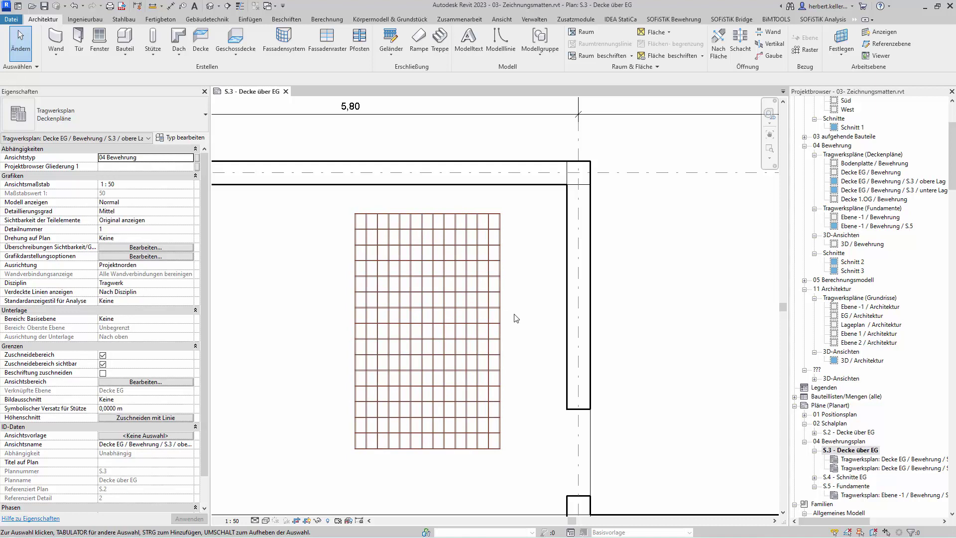
{"action": "left_click", "coordinate": [442, 283]}
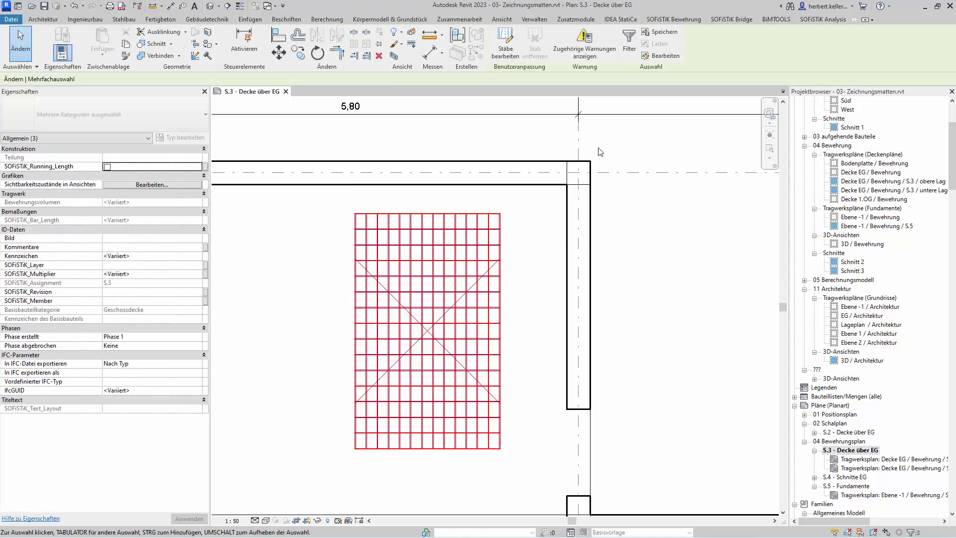
Step: Dissolve the selected area reinforcement using SOFiSTiK Bewehrung's Auflösen tool
{"action": "left_click", "coordinate": [675, 20]}
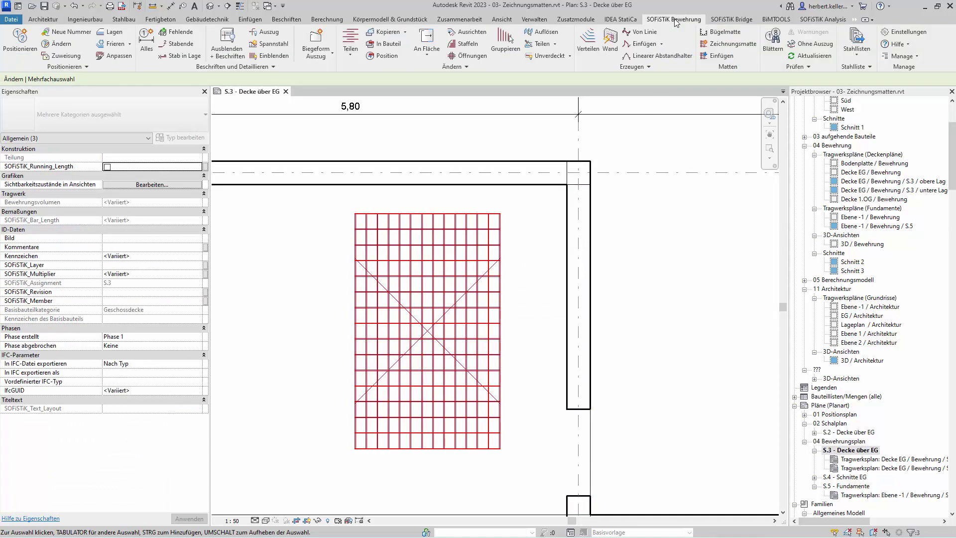
{"action": "left_click", "coordinate": [541, 33]}
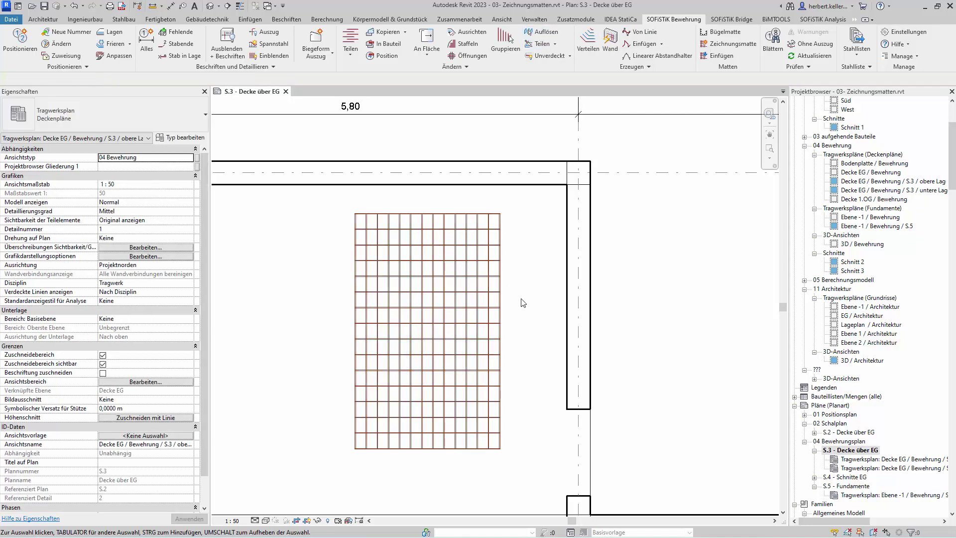
Step: Split both rebar sets into single bars and check the Ø12 vertical and Ø8 horizontal bars
{"action": "left_click_drag", "start_coordinate": [515, 319], "coordinate": [456, 277]}
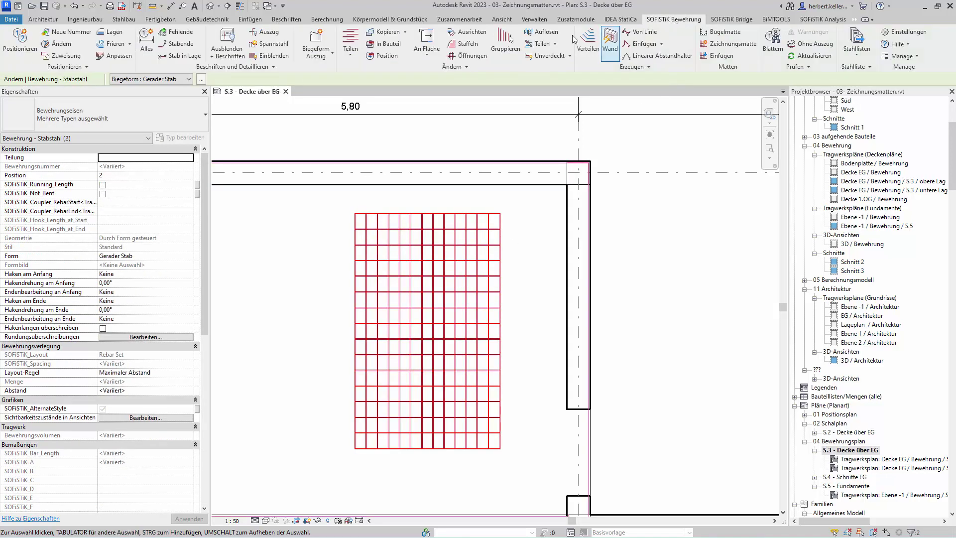
{"action": "left_click", "coordinate": [535, 35]}
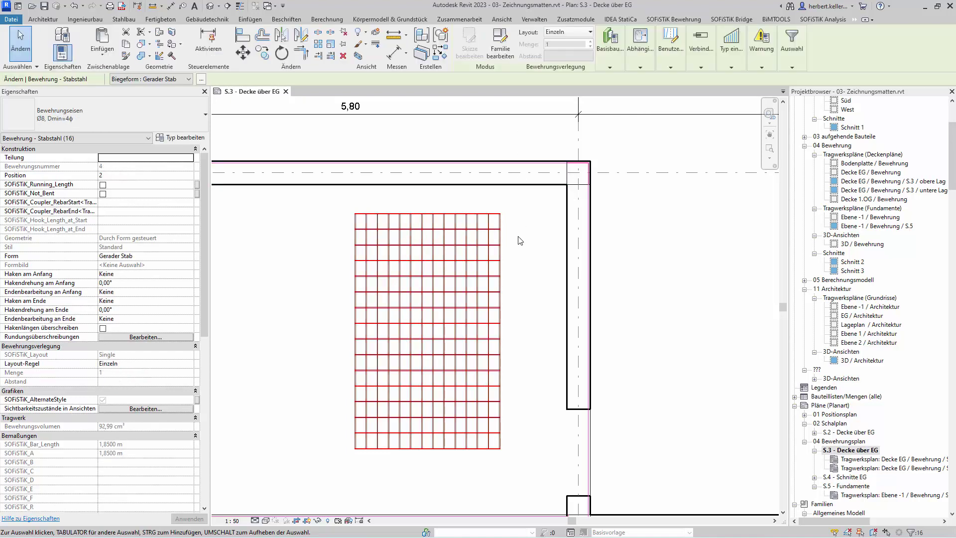
{"action": "scroll", "coordinate": [446, 282], "scroll_direction": "up", "scroll_amount": 1}
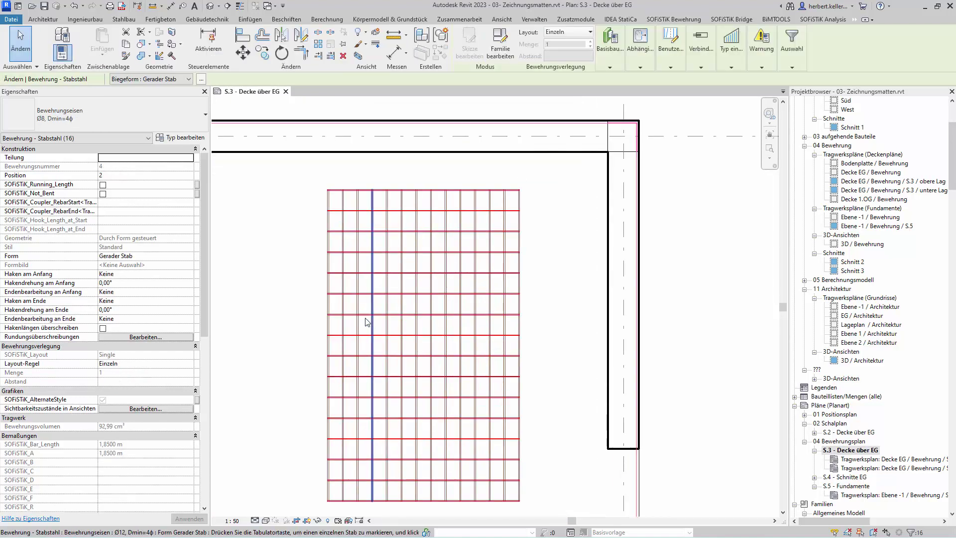
{"action": "left_click", "coordinate": [446, 295]}
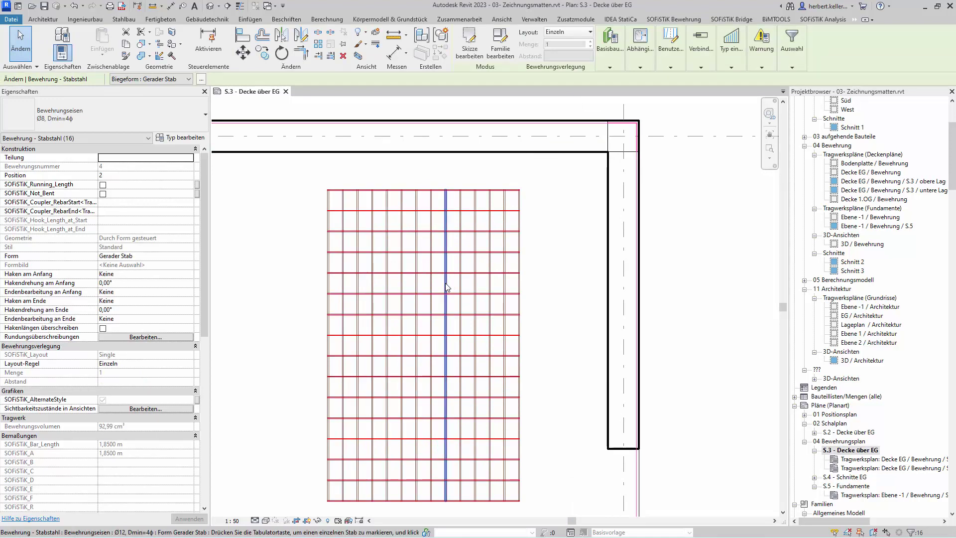
{"action": "left_click", "coordinate": [433, 288]}
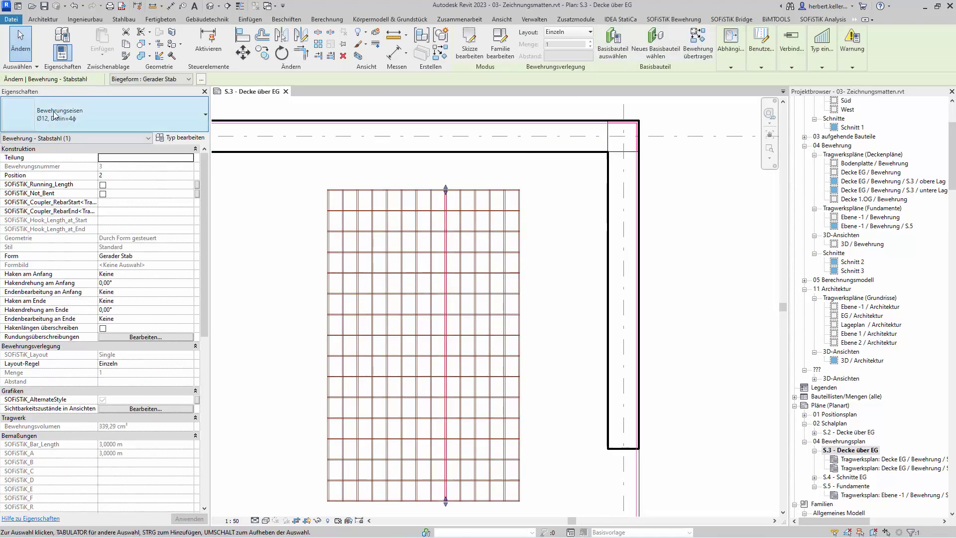
{"action": "left_click", "coordinate": [411, 211]}
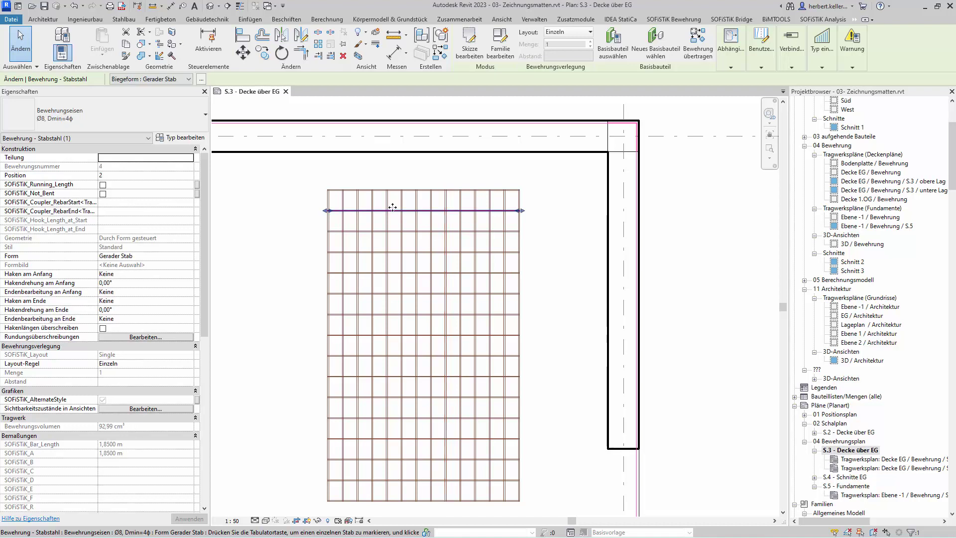
{"action": "left_click", "coordinate": [546, 292]}
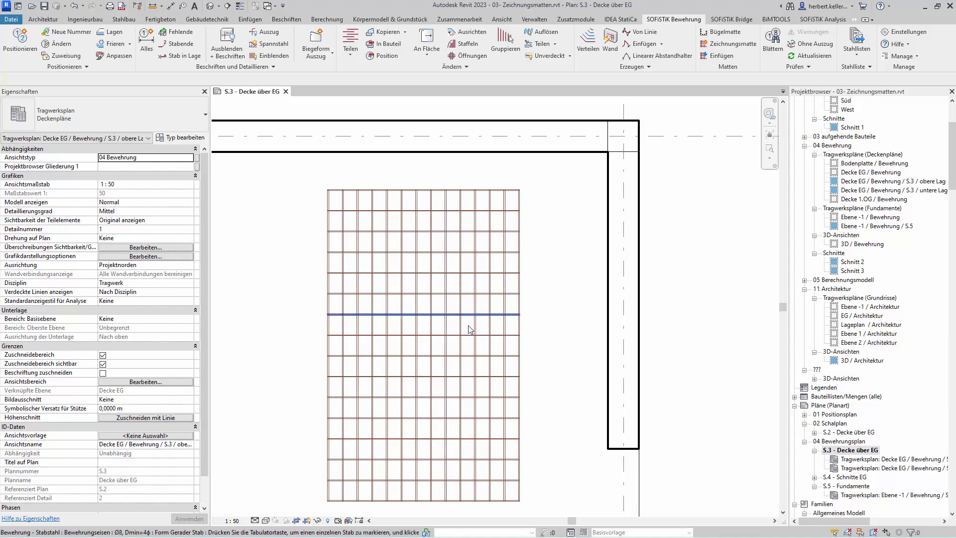
Step: Change four middle vertical bars to Ø16, Dmin=4ϕ, then select the rightmost Ø12 bar
{"action": "left_click_drag", "start_coordinate": [453, 301], "coordinate": [395, 302]}
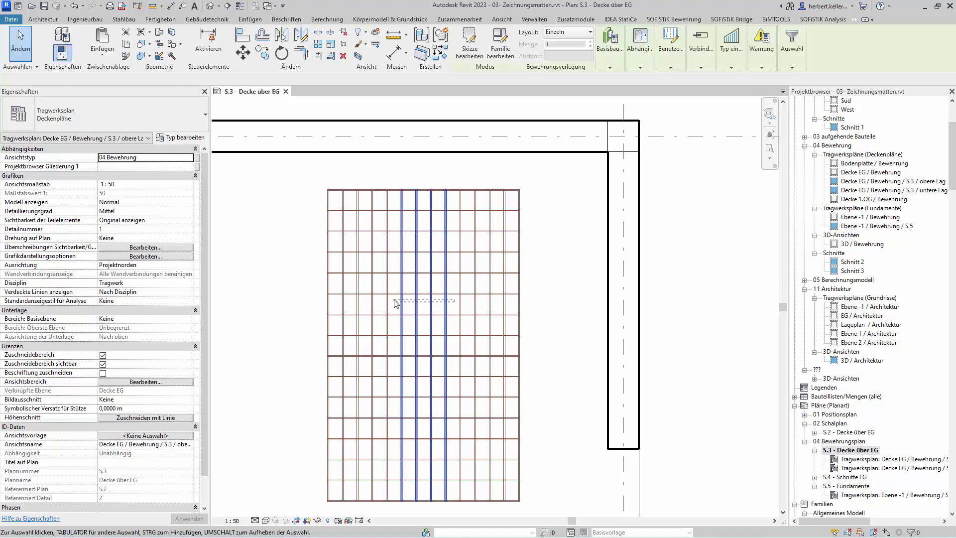
{"action": "left_click", "coordinate": [204, 116]}
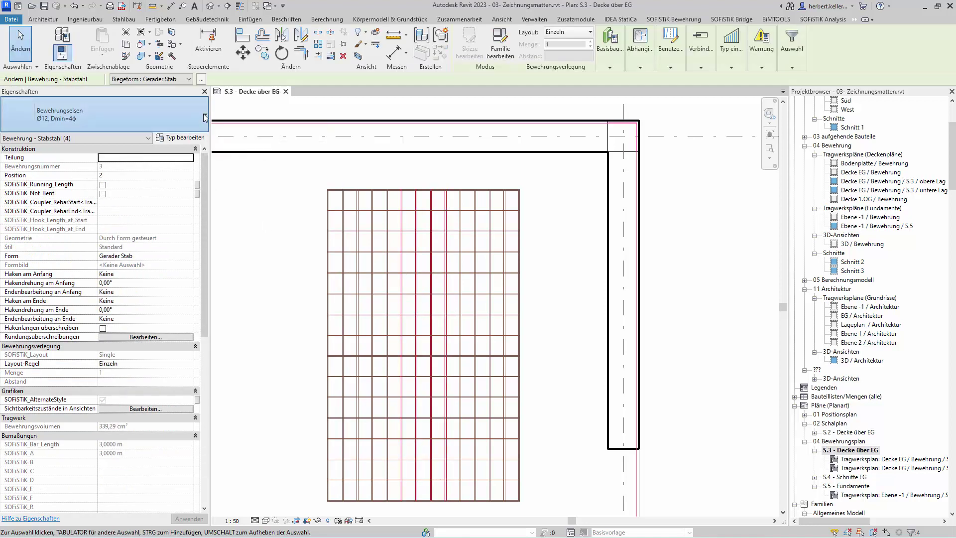
{"action": "left_click", "coordinate": [56, 199]}
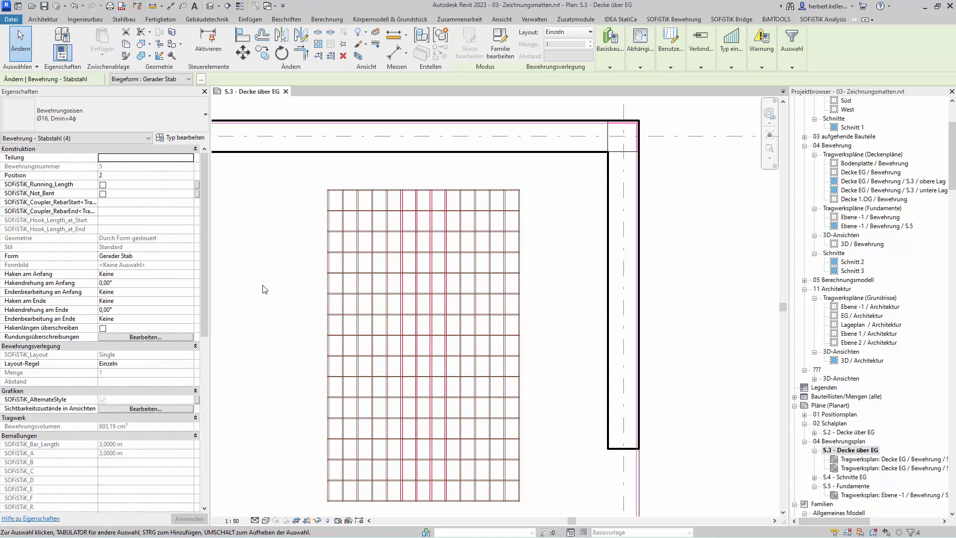
{"action": "scroll", "coordinate": [524, 225], "scroll_direction": "up", "scroll_amount": 1}
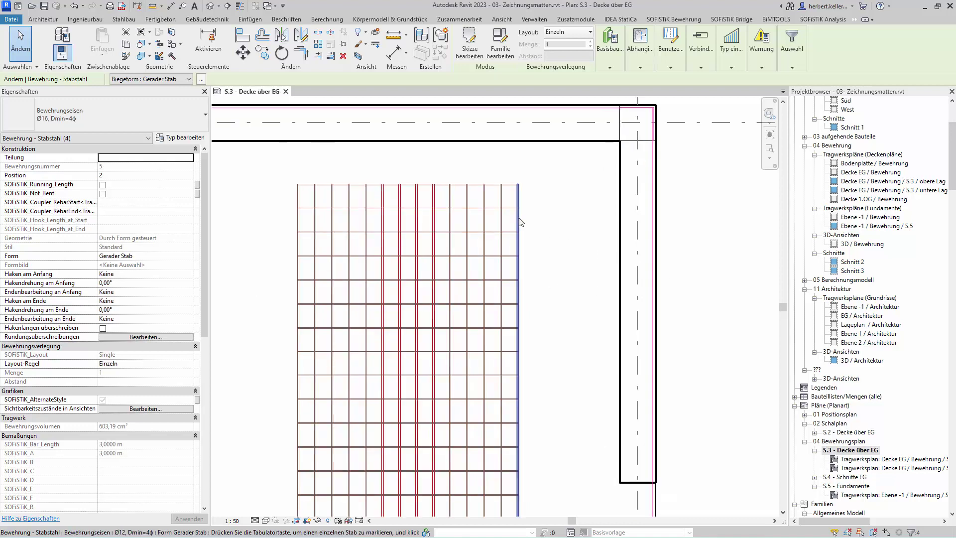
{"action": "left_click", "coordinate": [518, 222]}
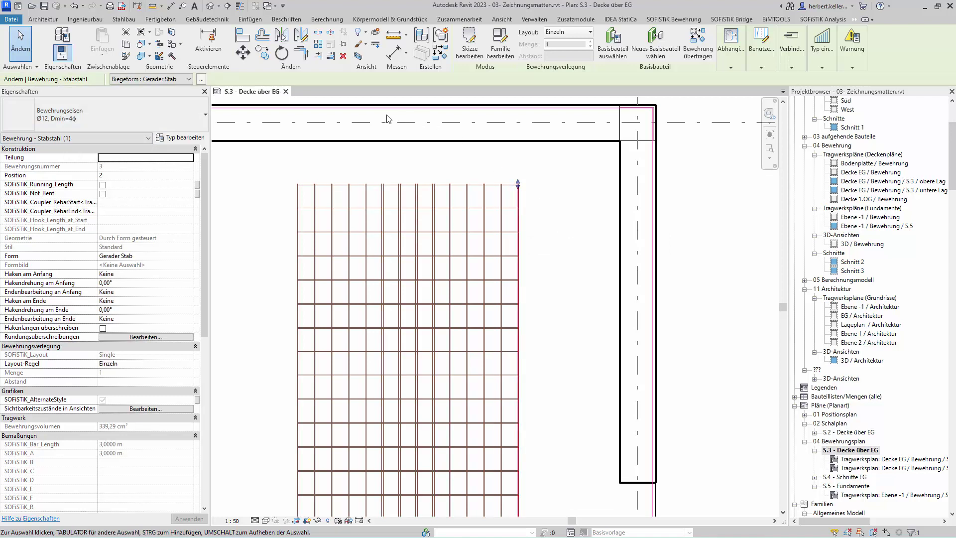
Step: Copy the right-edge Ø12 bar 5 cm inward, using its top end as base point
{"action": "left_click", "coordinate": [262, 52]}
{"action": "scroll", "coordinate": [521, 188], "scroll_direction": "up", "scroll_amount": 2}
{"action": "scroll", "coordinate": [546, 192], "scroll_direction": "up", "scroll_amount": 2}
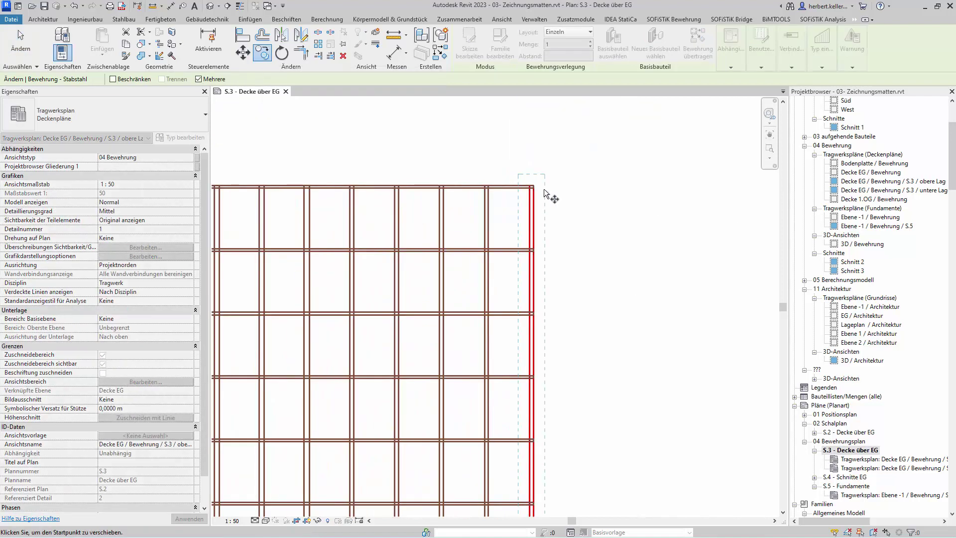
{"action": "scroll", "coordinate": [544, 192], "scroll_direction": "up", "scroll_amount": 1}
{"action": "left_click", "coordinate": [527, 185]}
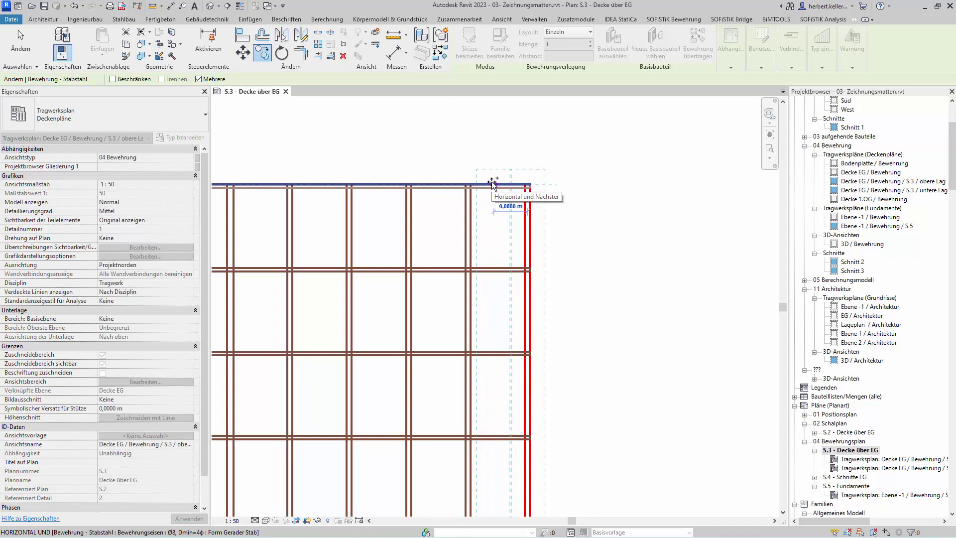
{"action": "type", "text": "5cm"}
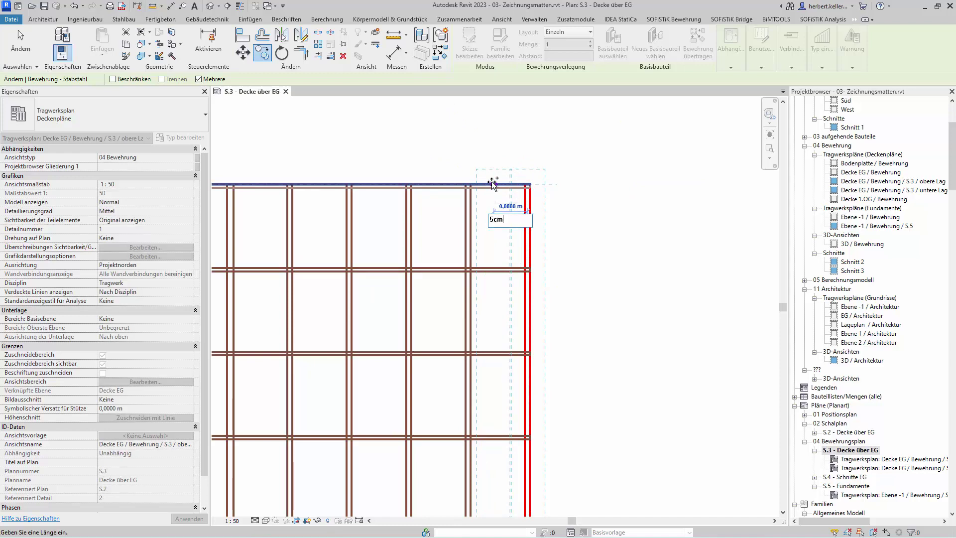
{"action": "key", "text": "Return"}
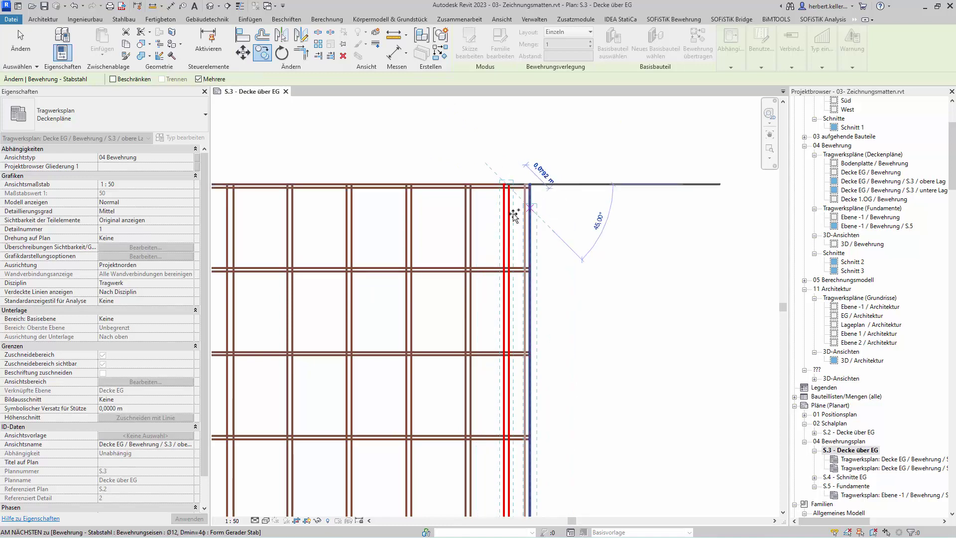
{"action": "key", "text": "Escape"}
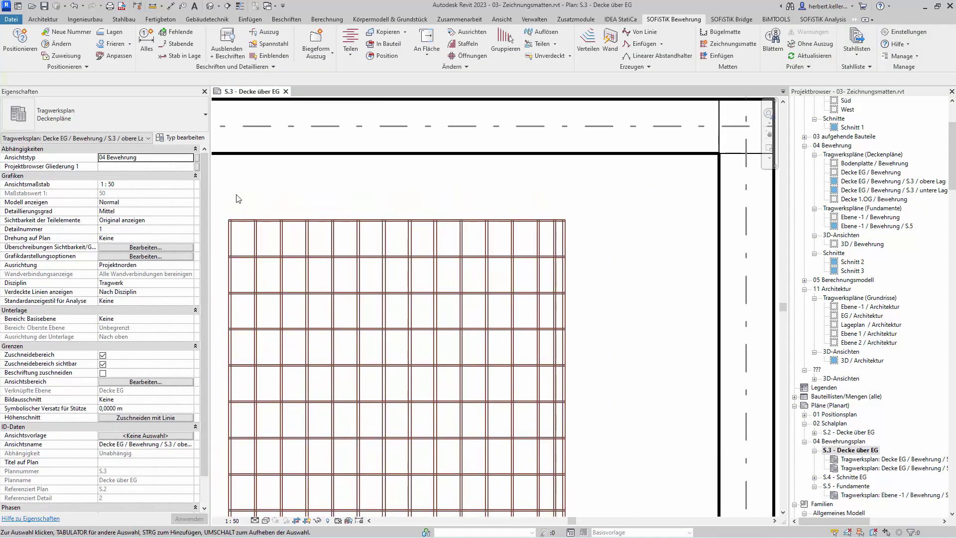
Step: Copy the leftmost Ø12 bar 5 cm beside it, based on its top corner
{"action": "scroll", "coordinate": [225, 238], "scroll_direction": "up", "scroll_amount": 2}
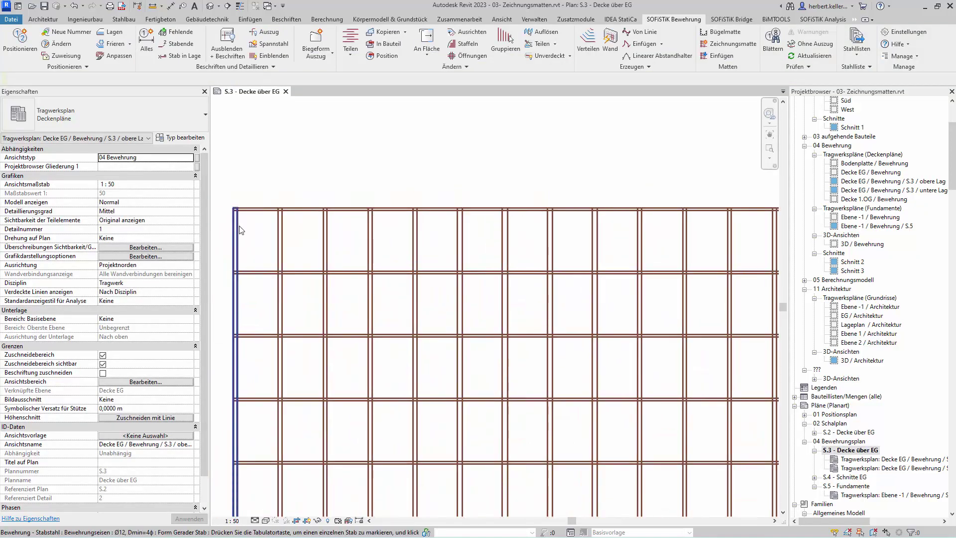
{"action": "left_click", "coordinate": [239, 230]}
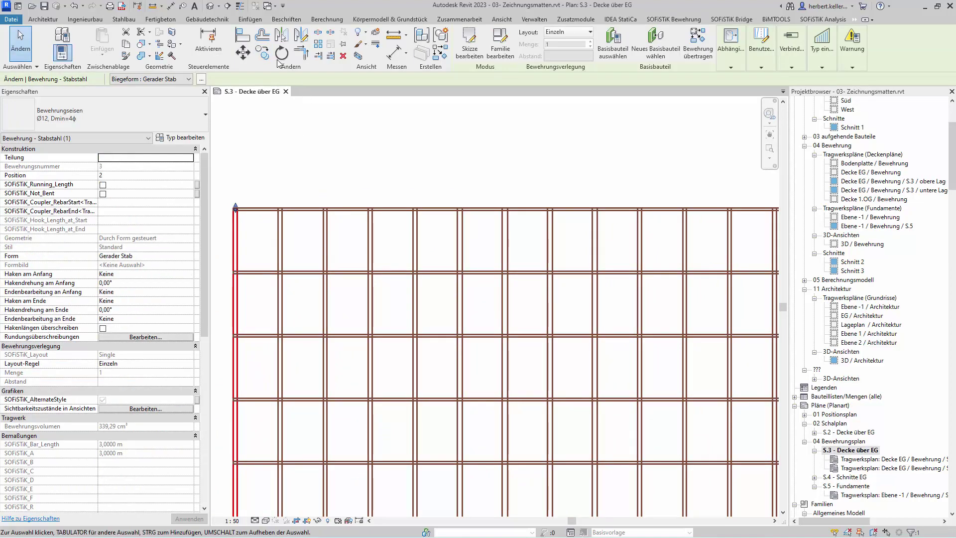
{"action": "left_click", "coordinate": [262, 53]}
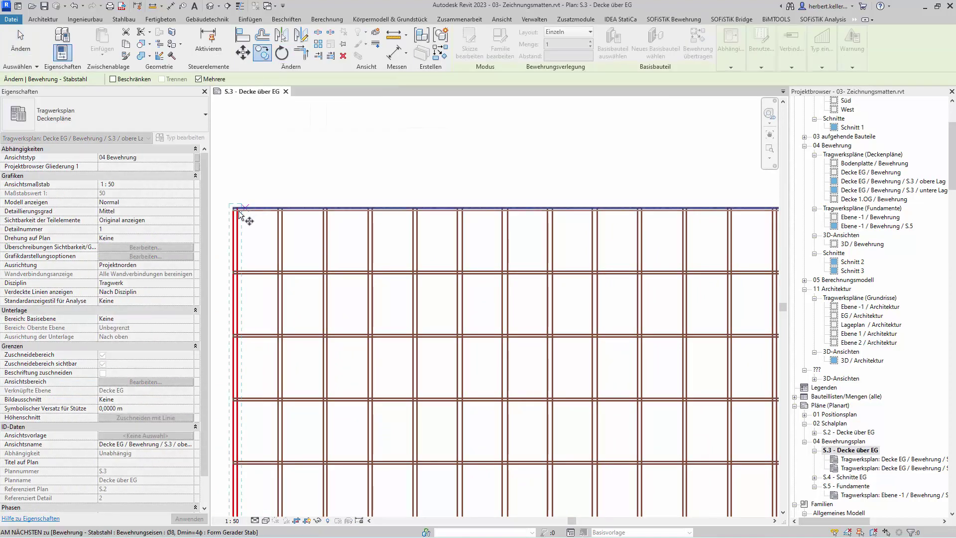
{"action": "scroll", "coordinate": [238, 212], "scroll_direction": "up", "scroll_amount": 1}
{"action": "scroll", "coordinate": [238, 211], "scroll_direction": "up", "scroll_amount": 1}
{"action": "left_click", "coordinate": [235, 207]}
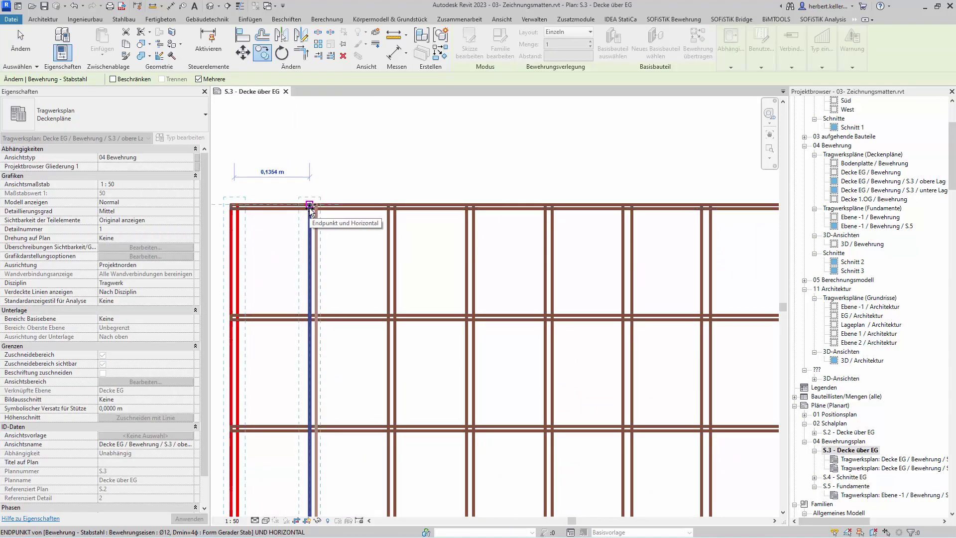
{"action": "type", "text": "5cm"}
{"action": "key", "text": "Return"}
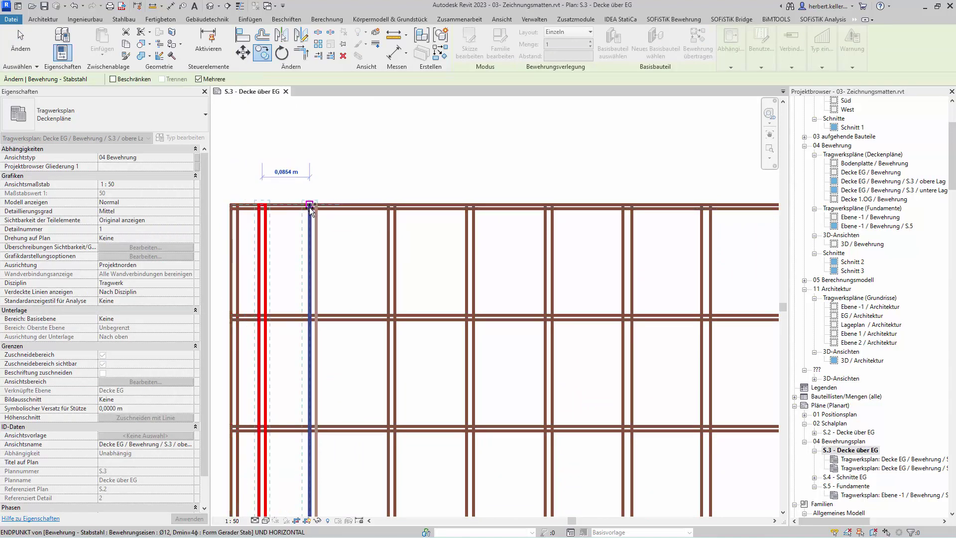
{"action": "key", "text": "Escape"}
{"action": "scroll", "coordinate": [493, 214], "scroll_direction": "down", "scroll_amount": 2}
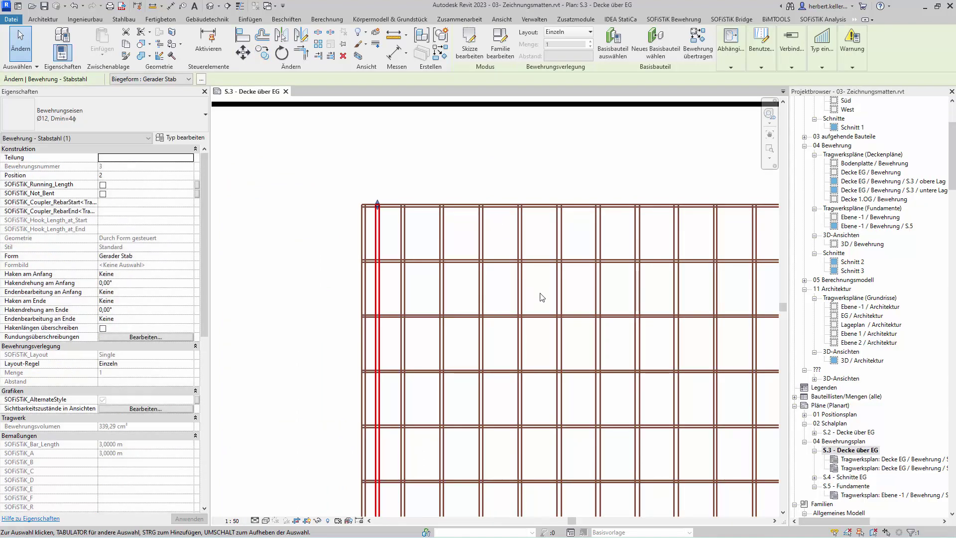
{"action": "scroll", "coordinate": [319, 297], "scroll_direction": "down", "scroll_amount": 2}
{"action": "scroll", "coordinate": [318, 309], "scroll_direction": "down", "scroll_amount": 1}
{"action": "mouse_move", "coordinate": [319, 320]}
{"action": "middle_mouse_down"}
{"action": "mouse_move", "coordinate": [301, 320]}
{"action": "mouse_move", "coordinate": [294, 229]}
{"action": "mouse_move", "coordinate": [288, 239]}
{"action": "middle_mouse_up"}
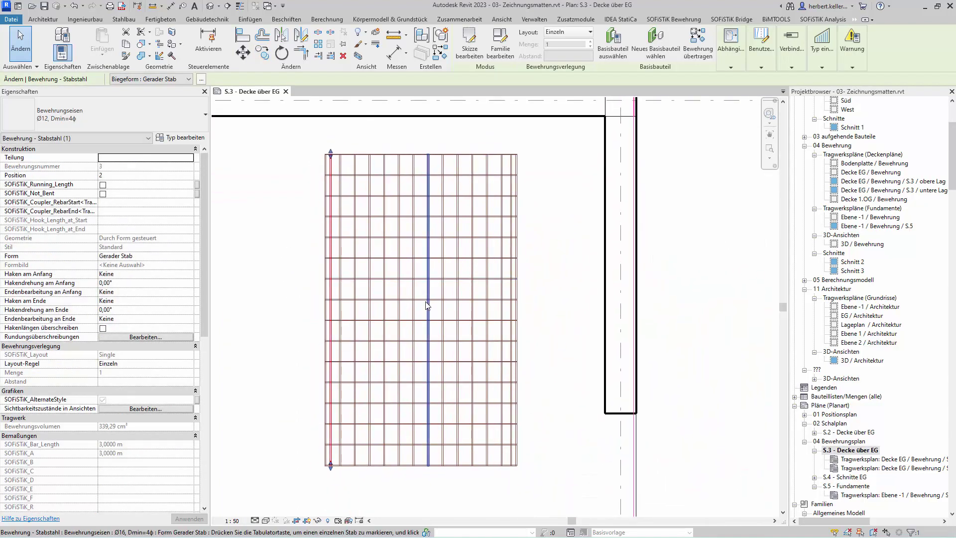
{"action": "key", "text": "Escape"}
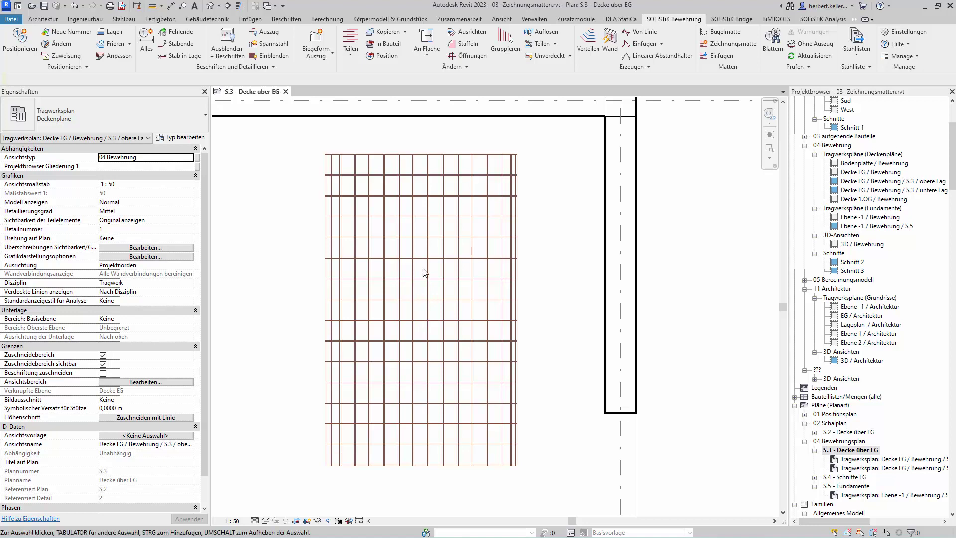
{"action": "left_click_drag", "start_coordinate": [420, 330], "coordinate": [419, 267]}
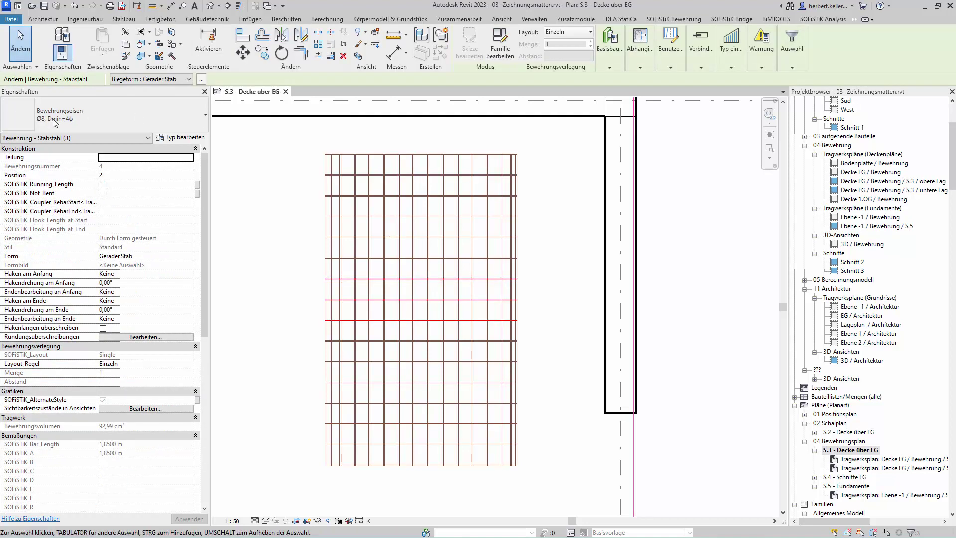
{"action": "left_click", "coordinate": [121, 116]}
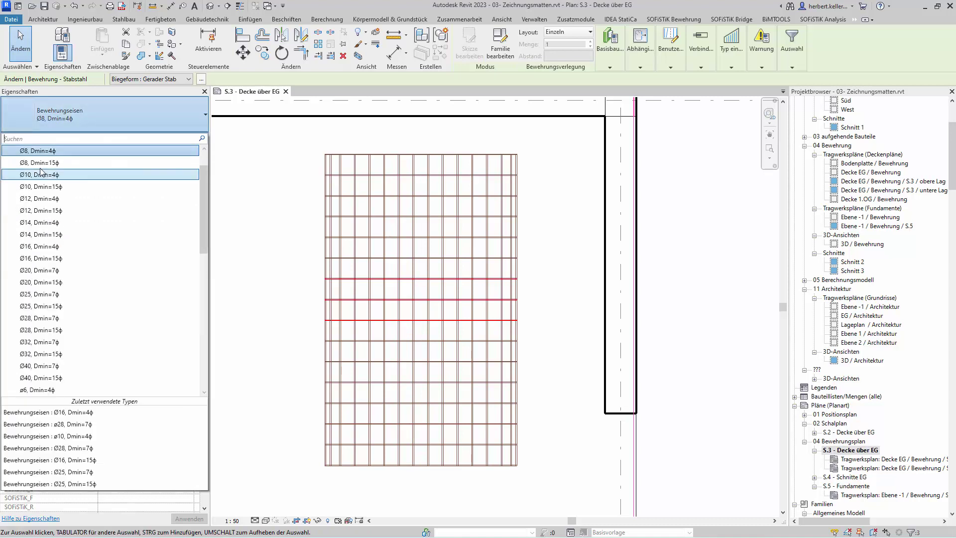
{"action": "left_click", "coordinate": [33, 249]}
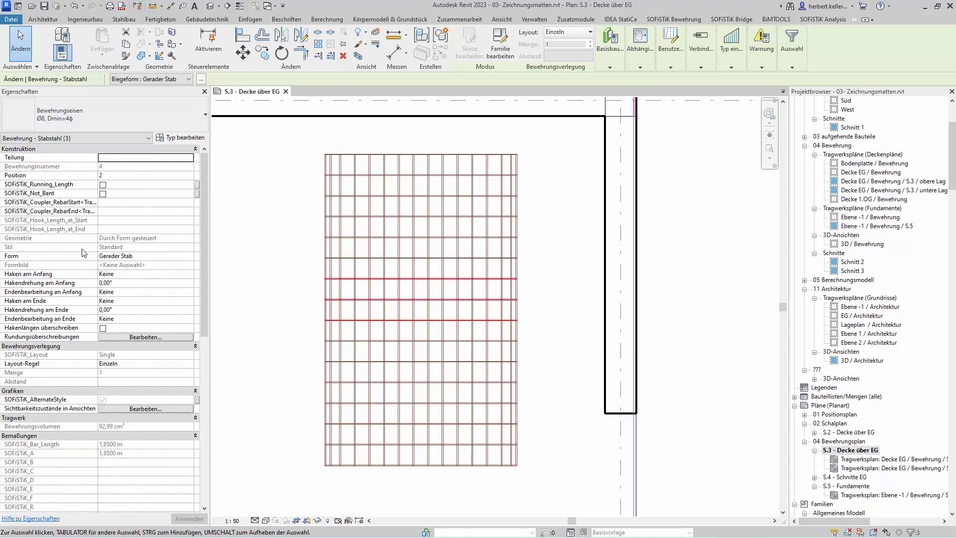
{"action": "left_click", "coordinate": [287, 316]}
{"action": "scroll", "coordinate": [454, 494], "scroll_direction": "up", "scroll_amount": 1}
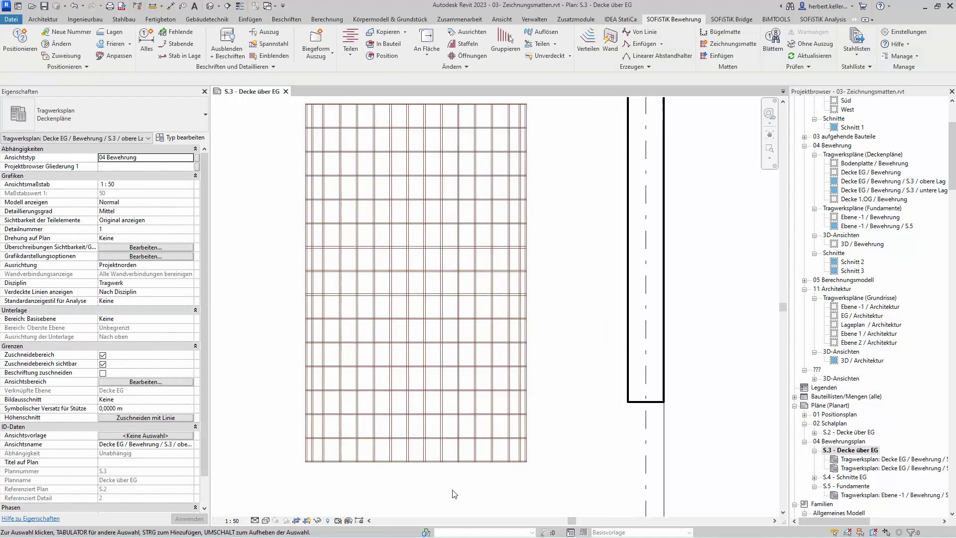
{"action": "scroll", "coordinate": [454, 494], "scroll_direction": "up", "scroll_amount": 1}
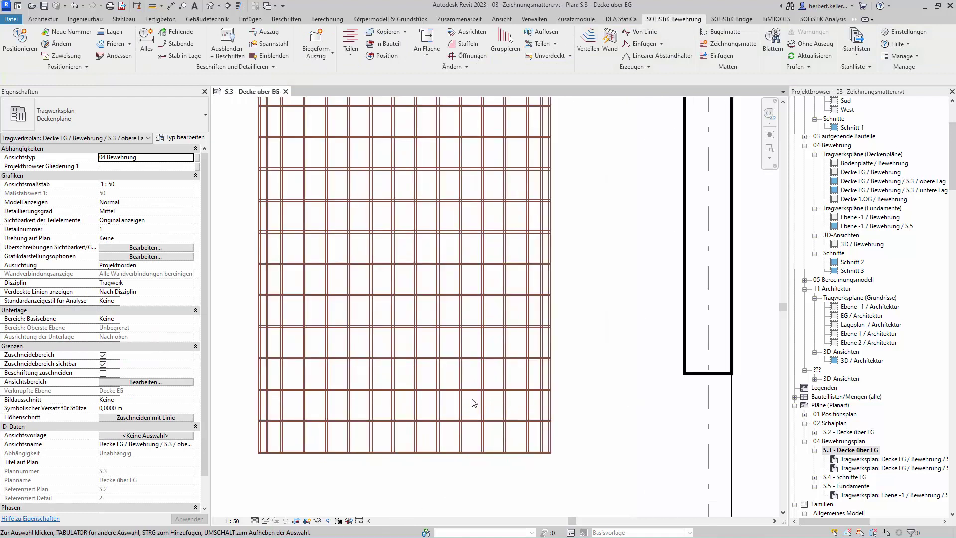
Step: Shorten a vertical Ø12 bar to 2.60 m by dragging its start up
{"action": "left_click", "coordinate": [463, 407]}
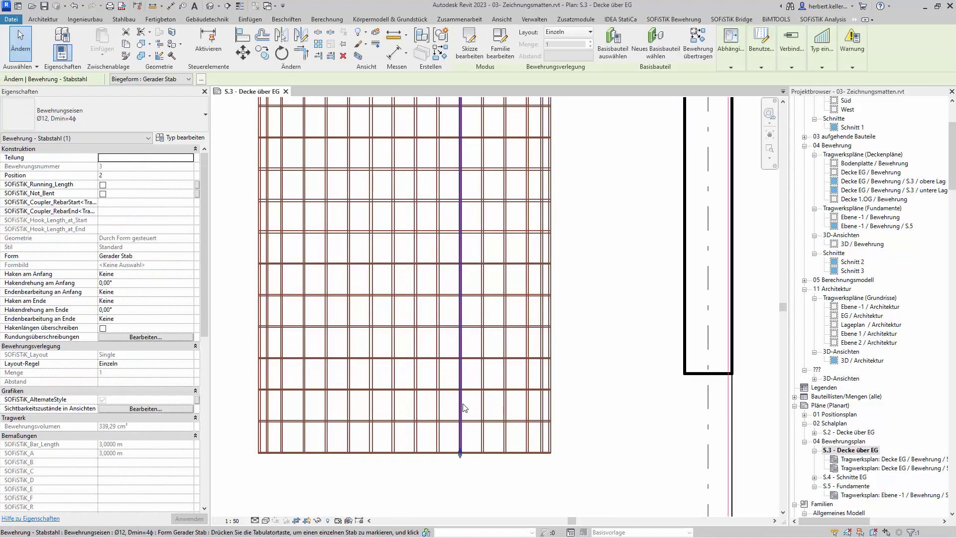
{"action": "scroll", "coordinate": [469, 463], "scroll_direction": "up", "scroll_amount": 2}
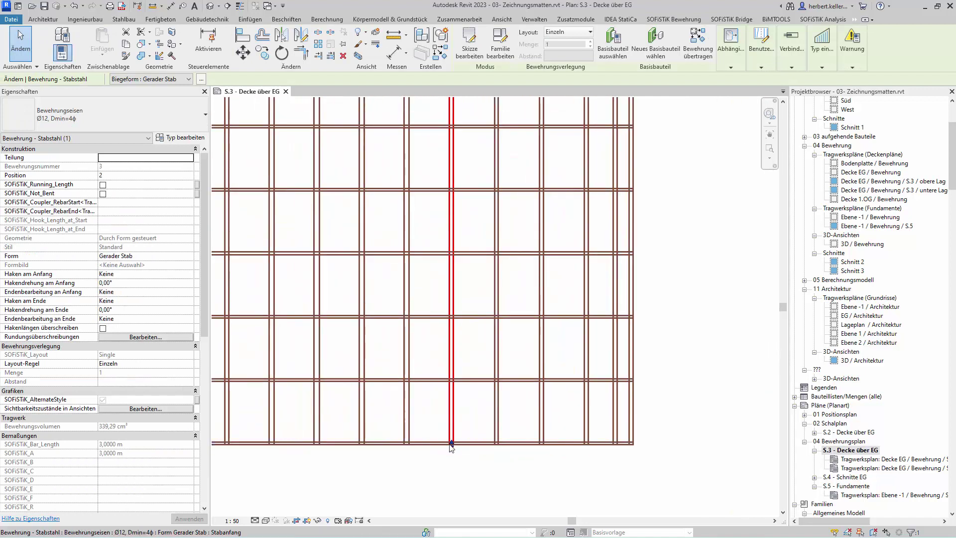
{"action": "left_click_drag", "start_coordinate": [453, 444], "coordinate": [450, 318]}
{"action": "scroll", "coordinate": [450, 317], "scroll_direction": "up", "scroll_amount": 2}
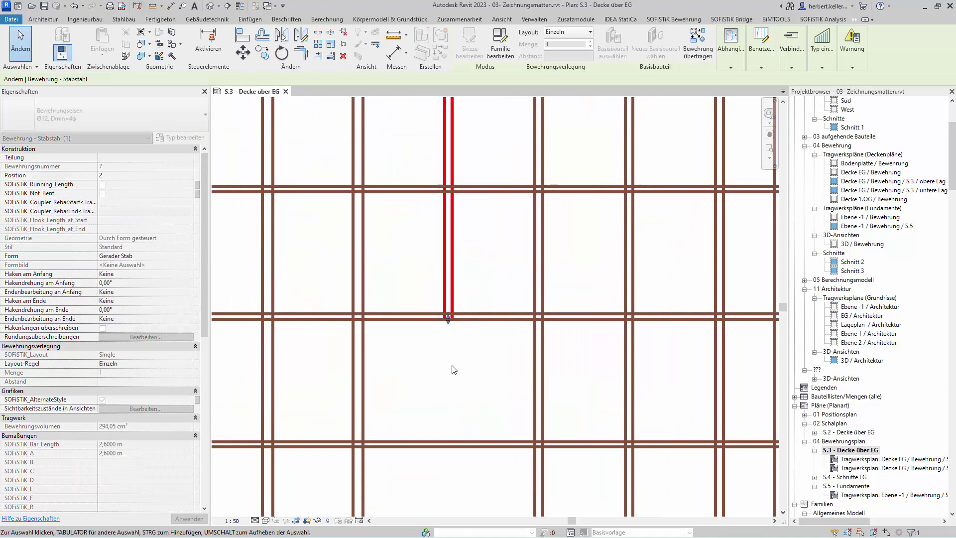
Step: Shorten the bottom horizontal Ø8 bar from 1.85 m to 1.15 m from its right end
{"action": "scroll", "coordinate": [452, 368], "scroll_direction": "down", "scroll_amount": 2}
{"action": "scroll", "coordinate": [455, 398], "scroll_direction": "down", "scroll_amount": 1}
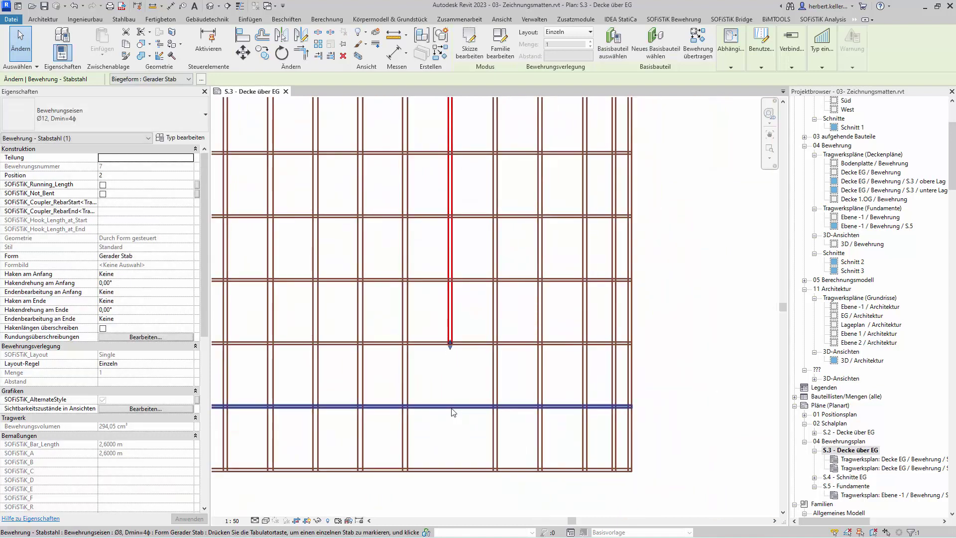
{"action": "left_click", "coordinate": [633, 407]}
{"action": "mouse_move", "coordinate": [631, 407]}
{"action": "left_mouse_down"}
{"action": "mouse_move", "coordinate": [407, 411]}
{"action": "mouse_move", "coordinate": [433, 429]}
{"action": "left_mouse_up"}
{"action": "scroll", "coordinate": [409, 413], "scroll_direction": "up", "scroll_amount": 2}
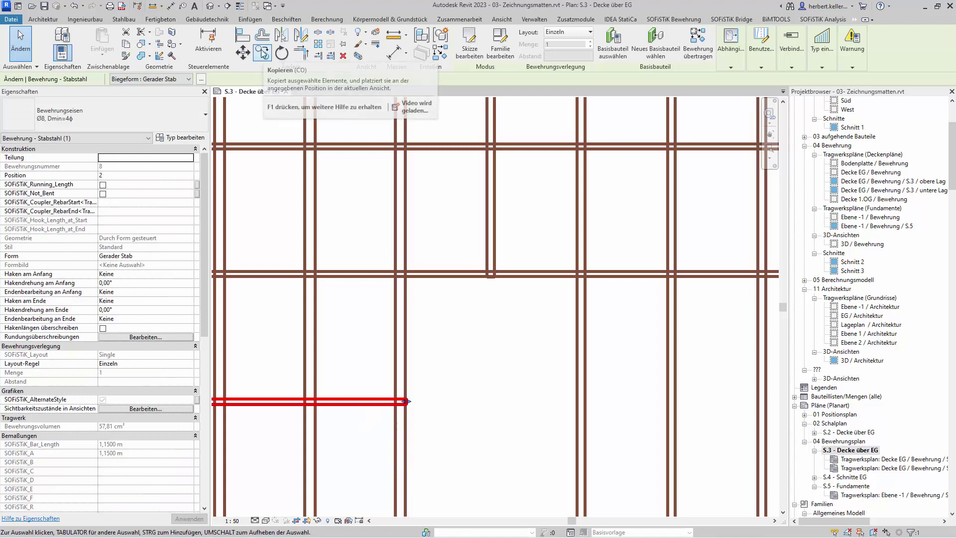
Step: Move a bar's endpoint onto another bar and finish the edit
{"action": "left_click", "coordinate": [335, 367]}
{"action": "mouse_move", "coordinate": [411, 400]}
{"action": "left_mouse_down"}
{"action": "mouse_move", "coordinate": [767, 415]}
{"action": "mouse_move", "coordinate": [765, 406]}
{"action": "left_mouse_up"}
{"action": "key", "text": "Escape"}
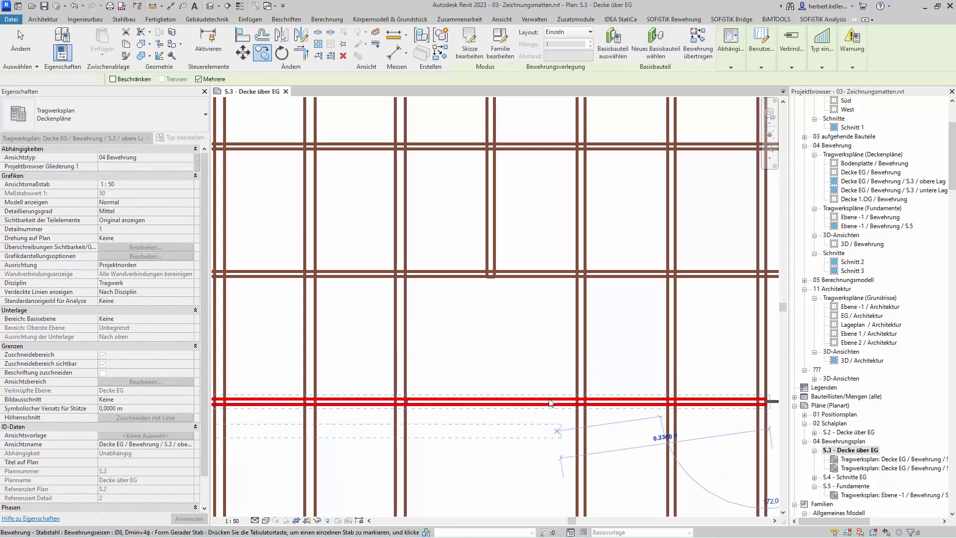
Step: Resize the horizontal Ø8 bar, extending its right end and trimming its left end
{"action": "left_click", "coordinate": [489, 431]}
{"action": "scroll", "coordinate": [478, 433], "scroll_direction": "down", "scroll_amount": 2}
{"action": "scroll", "coordinate": [478, 436], "scroll_direction": "down", "scroll_amount": 1}
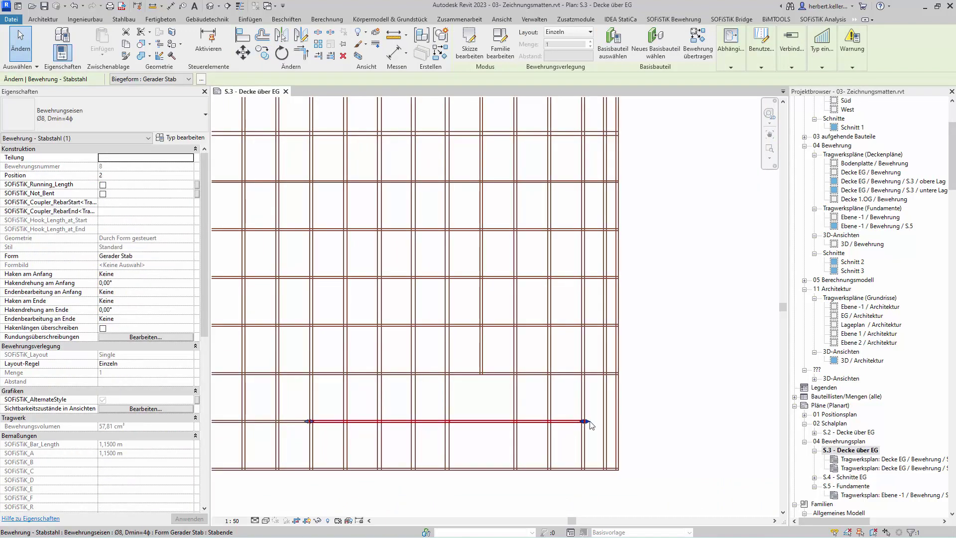
{"action": "left_click_drag", "start_coordinate": [588, 422], "coordinate": [616, 424]}
{"action": "left_click_drag", "start_coordinate": [309, 422], "coordinate": [515, 428]}
Step: Fine-tune the Ø8 bar's ends so it measures 0.44 m, then deselect it
{"action": "scroll", "coordinate": [514, 427], "scroll_direction": "up", "scroll_amount": 3}
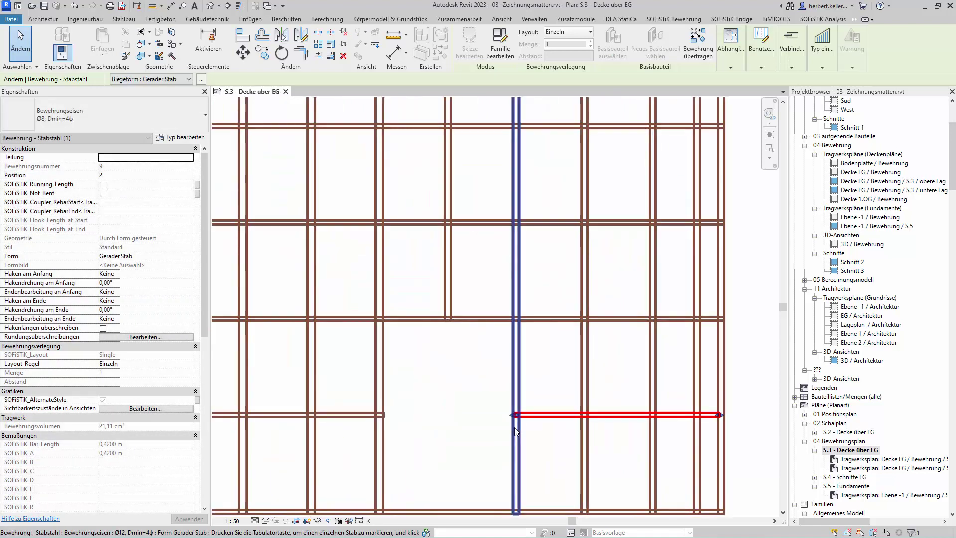
{"action": "scroll", "coordinate": [515, 423], "scroll_direction": "up", "scroll_amount": 3}
{"action": "scroll", "coordinate": [514, 413], "scroll_direction": "up", "scroll_amount": 1}
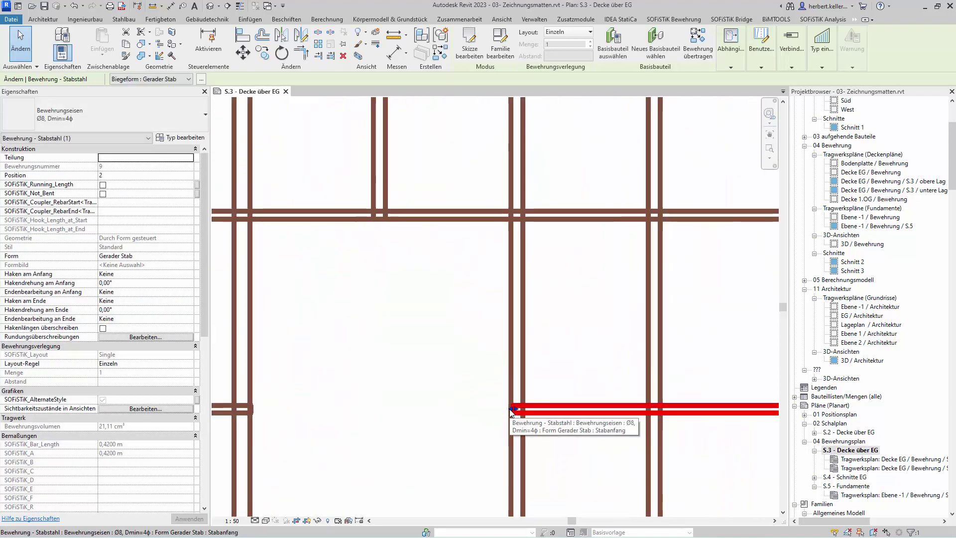
{"action": "left_click_drag", "start_coordinate": [514, 412], "coordinate": [507, 412]}
{"action": "scroll", "coordinate": [544, 426], "scroll_direction": "down", "scroll_amount": 2}
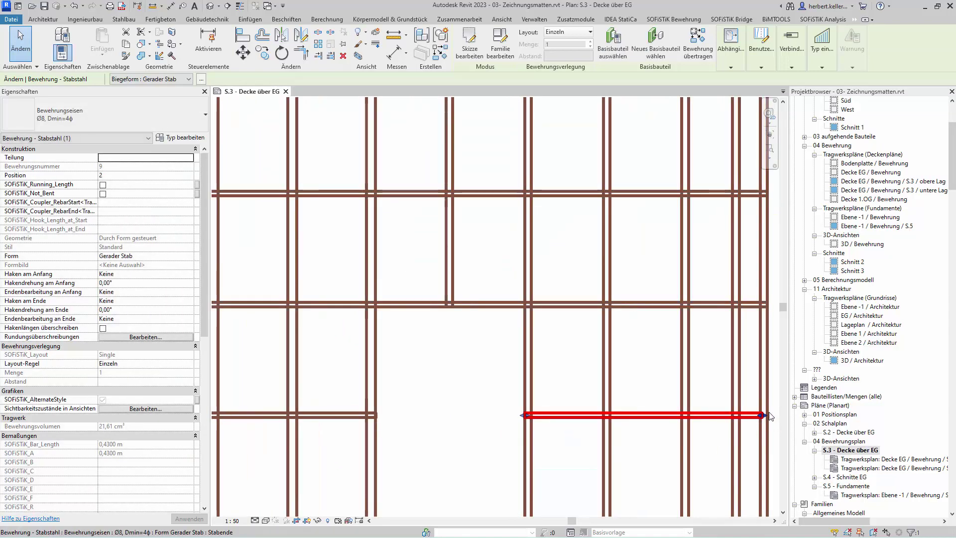
{"action": "left_click_drag", "start_coordinate": [767, 416], "coordinate": [771, 417]}
{"action": "scroll", "coordinate": [442, 422], "scroll_direction": "down", "scroll_amount": 1}
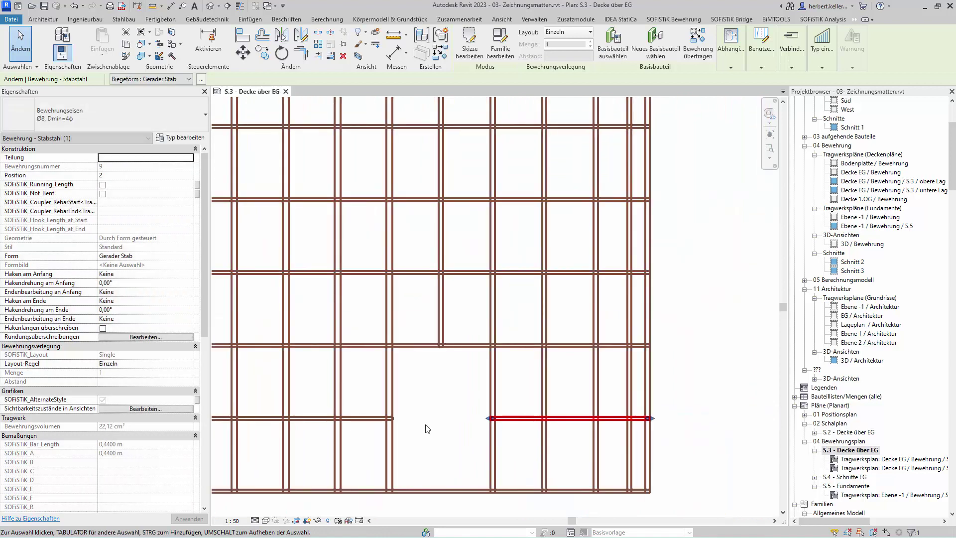
{"action": "scroll", "coordinate": [428, 428], "scroll_direction": "down", "scroll_amount": 1}
{"action": "scroll", "coordinate": [624, 367], "scroll_direction": "down", "scroll_amount": 2}
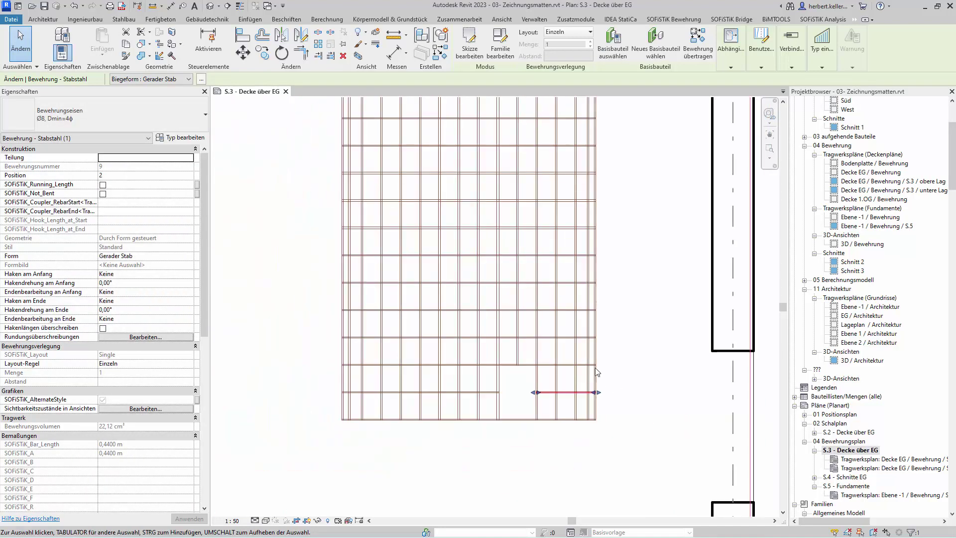
{"action": "left_click", "coordinate": [533, 442]}
{"action": "scroll", "coordinate": [531, 442], "scroll_direction": "down", "scroll_amount": 1}
{"action": "scroll", "coordinate": [472, 443], "scroll_direction": "down", "scroll_amount": 1}
Step: Window-select all 33 bars and convert them into drawing mat Z111, accepting the container warning
{"action": "middle_click_drag", "start_coordinate": [467, 457], "coordinate": [466, 465]}
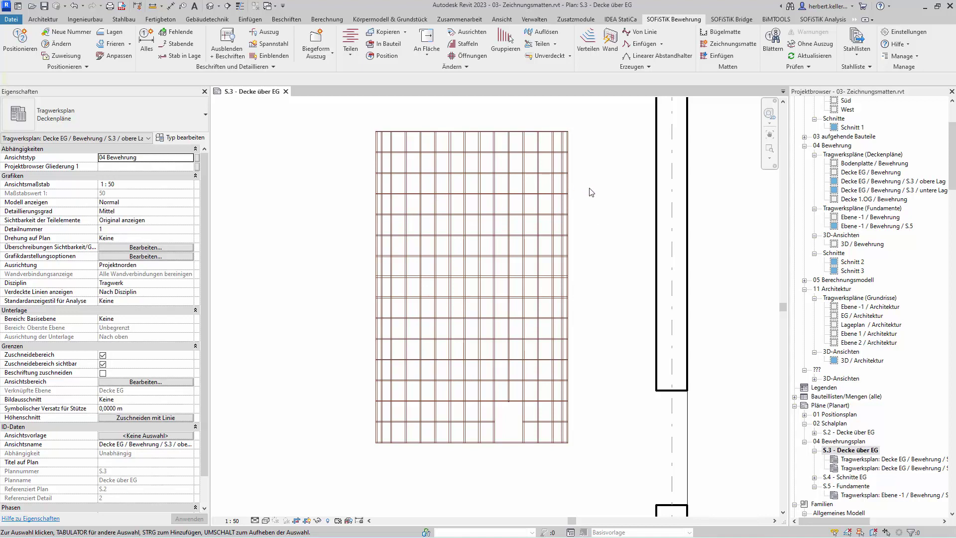
{"action": "left_click_drag", "start_coordinate": [338, 106], "coordinate": [604, 476]}
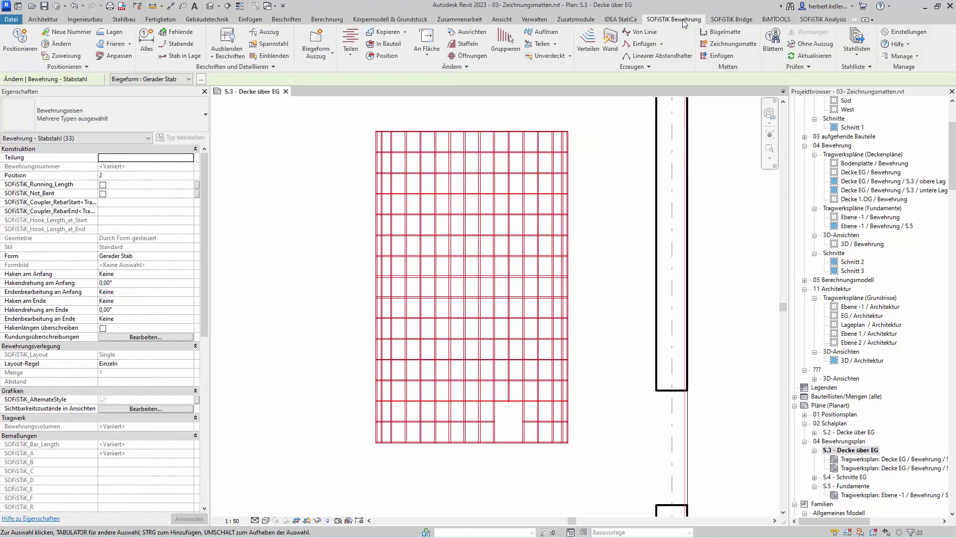
{"action": "left_click", "coordinate": [719, 46]}
{"action": "type", "text": "Z111"}
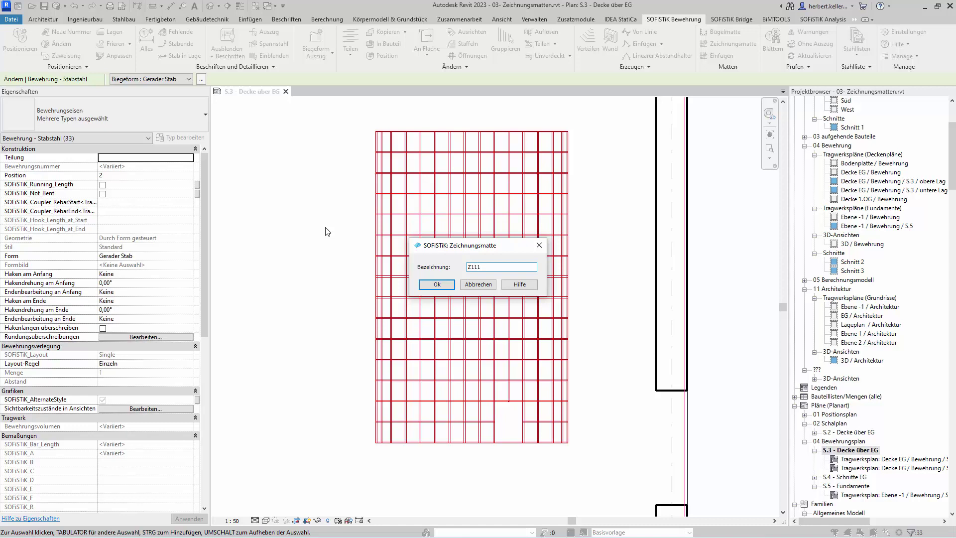
{"action": "left_click", "coordinate": [438, 286]}
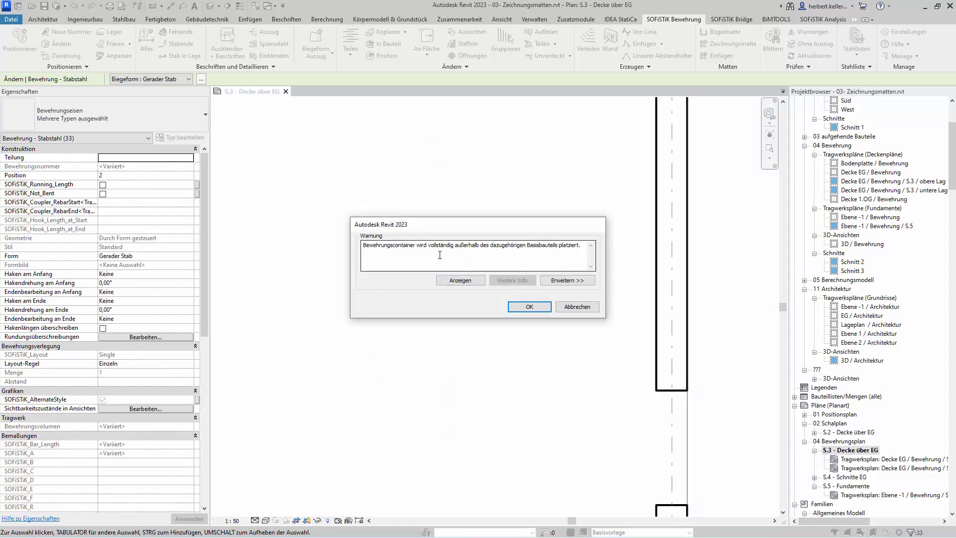
{"action": "left_click", "coordinate": [529, 307]}
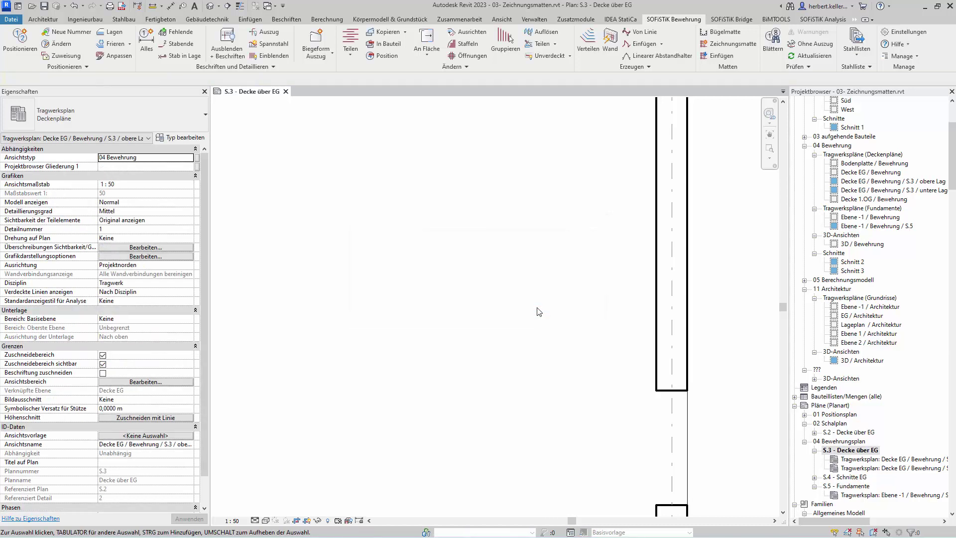
Step: Switch the plan away from wireframe and select the Decke EG slab (STB 20 cm, C 25/30)
{"action": "scroll", "coordinate": [539, 312], "scroll_direction": "down", "scroll_amount": 2}
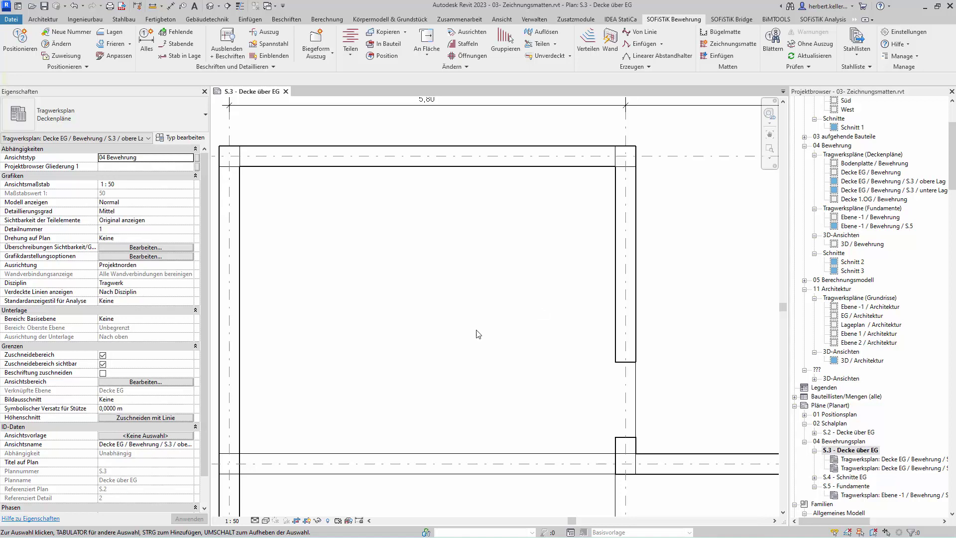
{"action": "left_click", "coordinate": [267, 521]}
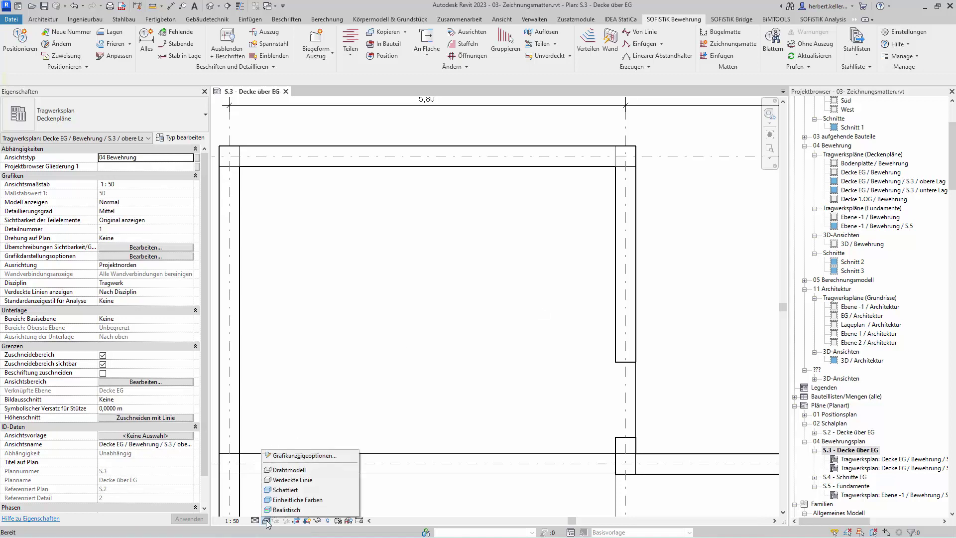
{"action": "left_click", "coordinate": [289, 480]}
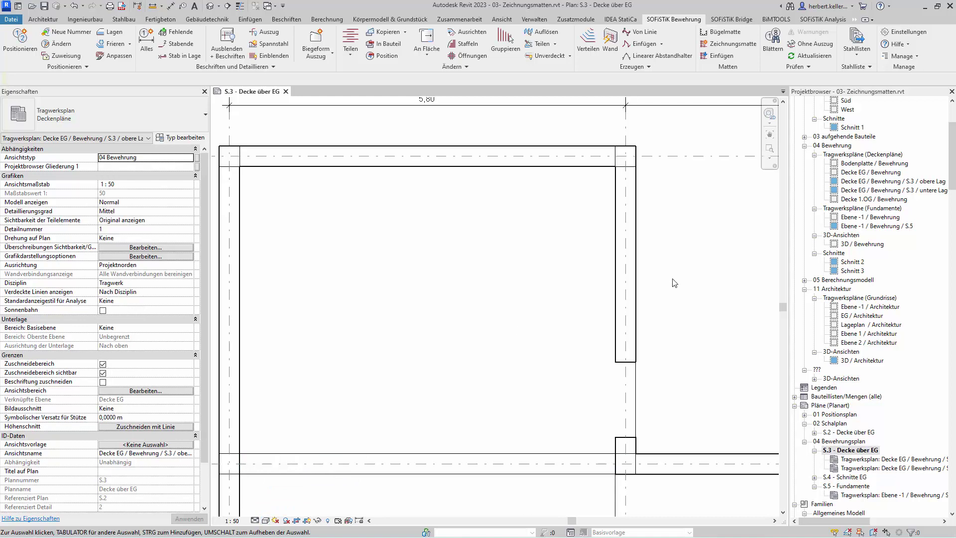
{"action": "scroll", "coordinate": [668, 289], "scroll_direction": "down", "scroll_amount": 1}
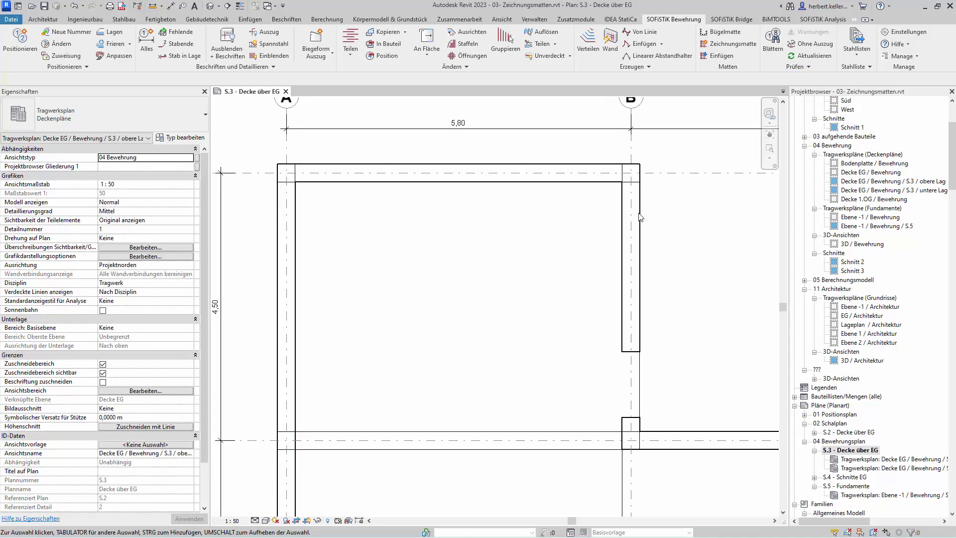
{"action": "left_click", "coordinate": [640, 369]}
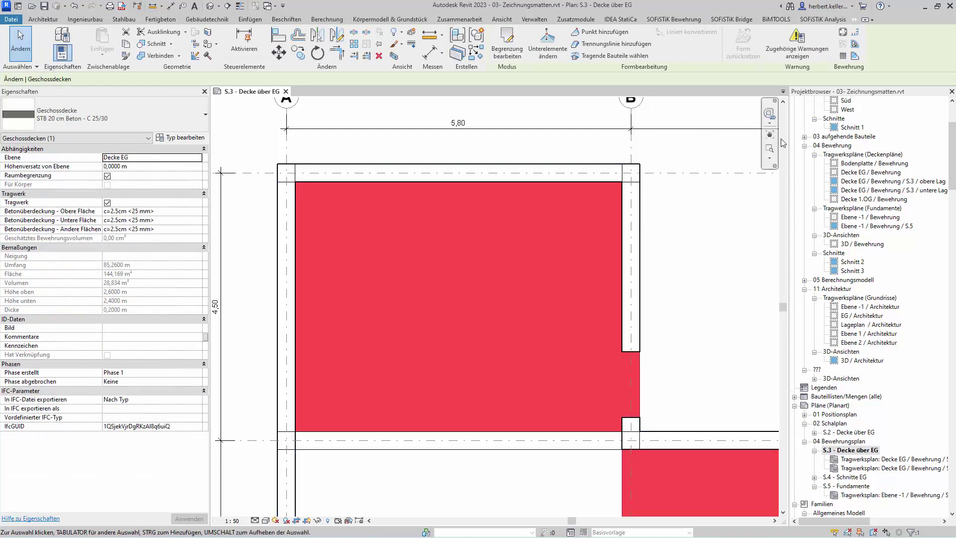
Step: Place a 1,85 m × 3,00 m Z111 single mat in the Decke EG slab bay
{"action": "left_click", "coordinate": [855, 57]}
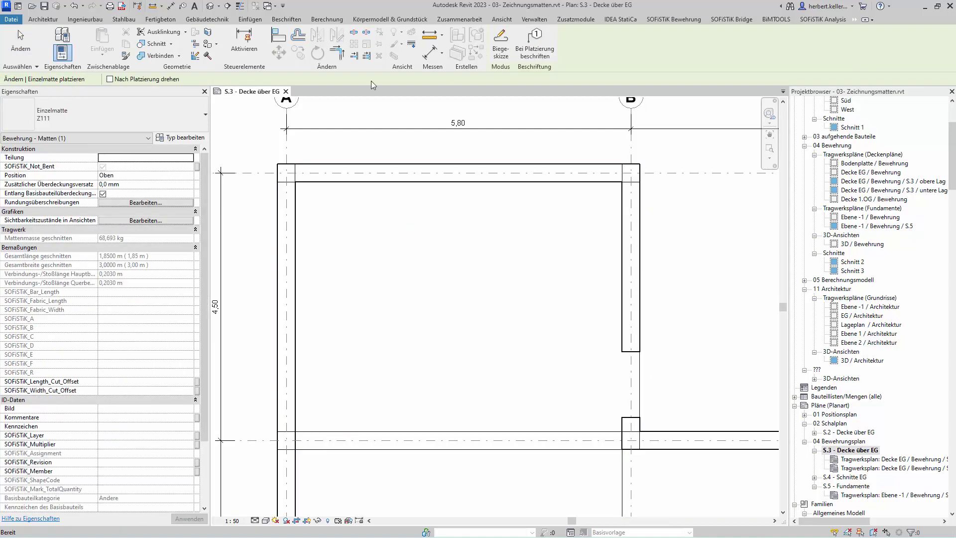
{"action": "left_click", "coordinate": [203, 119]}
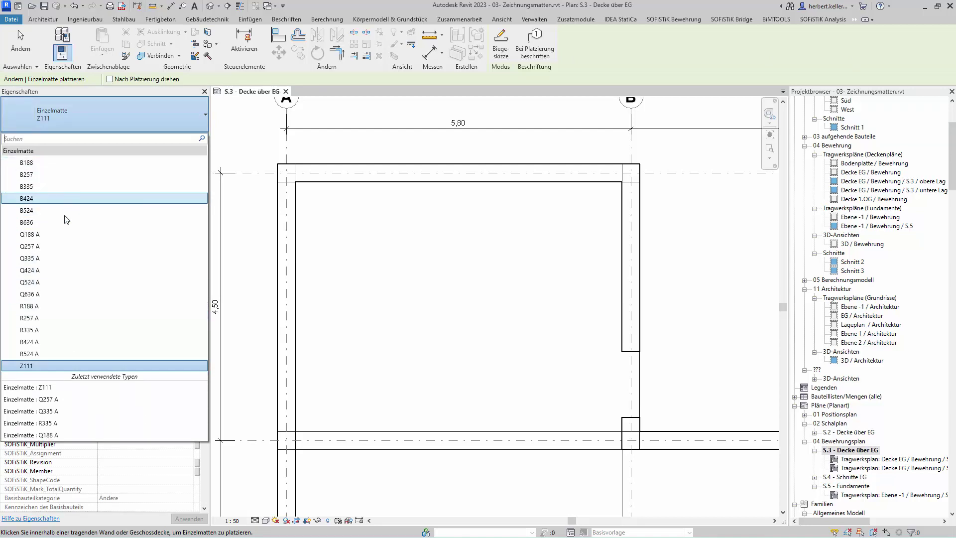
{"action": "left_click", "coordinate": [38, 367]}
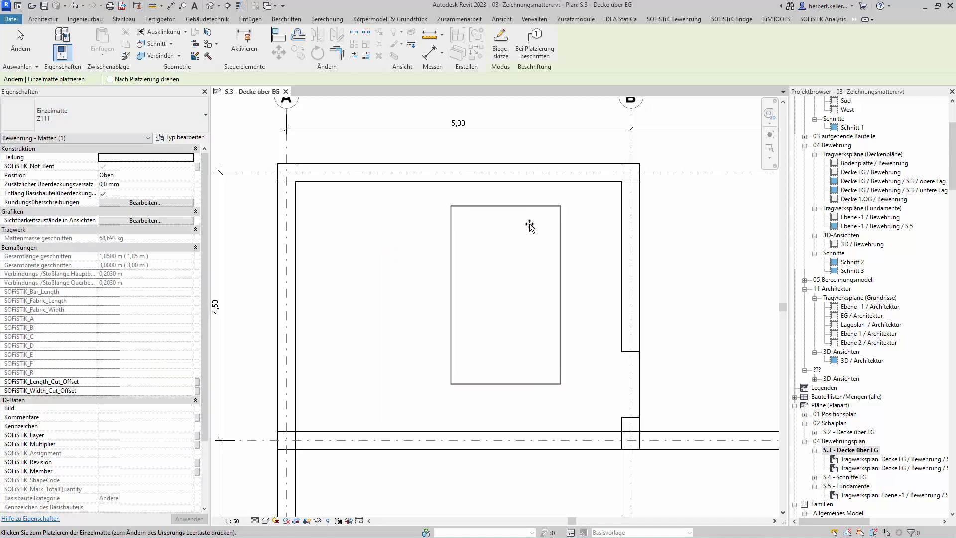
{"action": "left_click", "coordinate": [577, 205]}
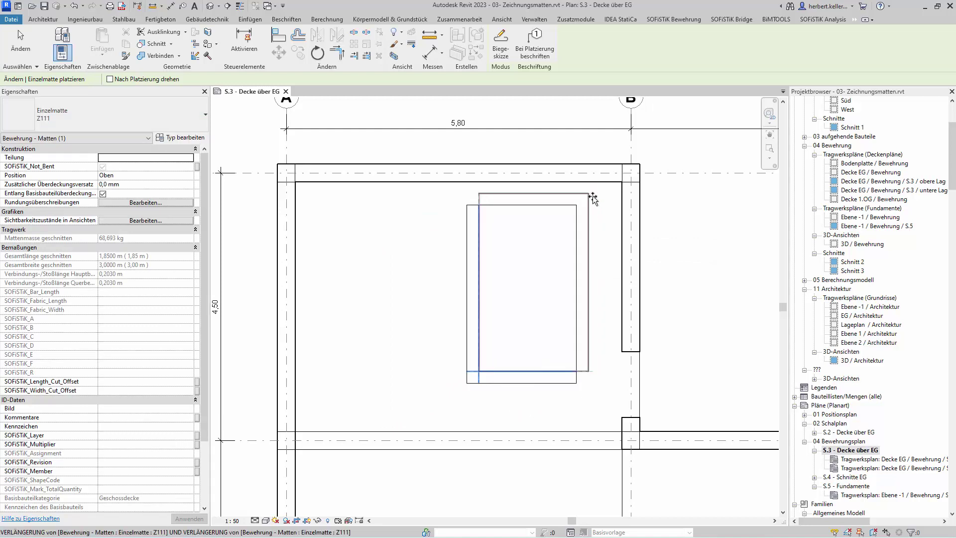
{"action": "key", "text": "Escape"}
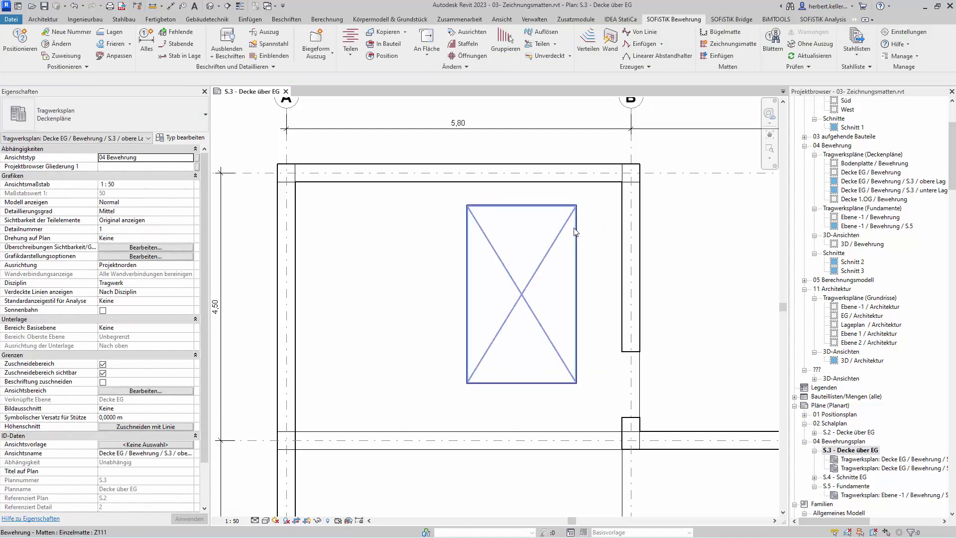
Step: Assign the Z111 mat layer T and tag it '3, Z111, L/B=1,850 m/3,000 m'
{"action": "left_click", "coordinate": [576, 231]}
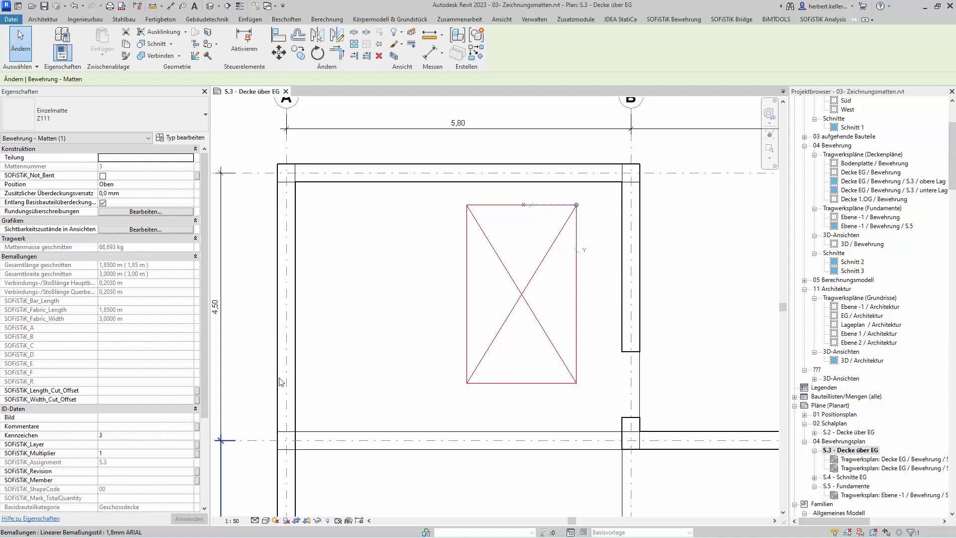
{"action": "left_click", "coordinate": [675, 19]}
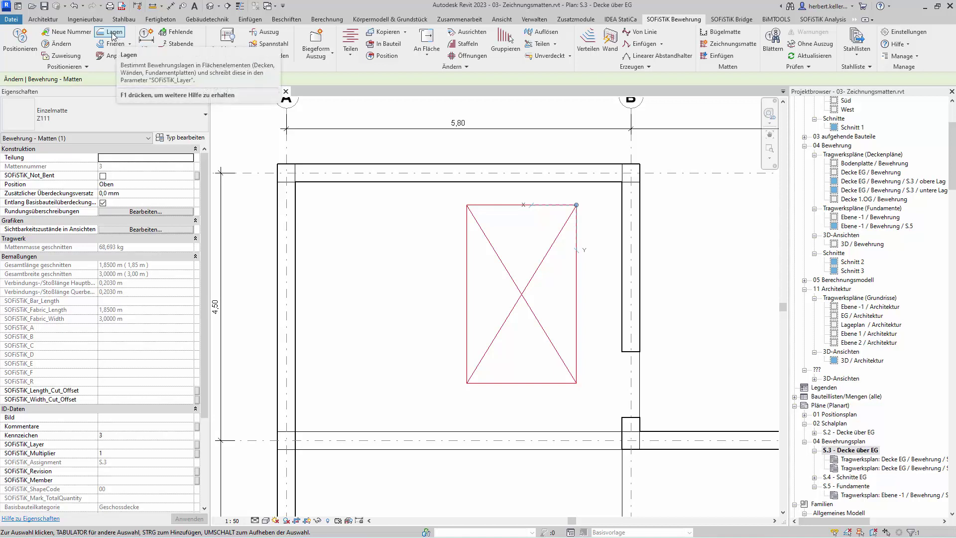
{"action": "left_click", "coordinate": [115, 36]}
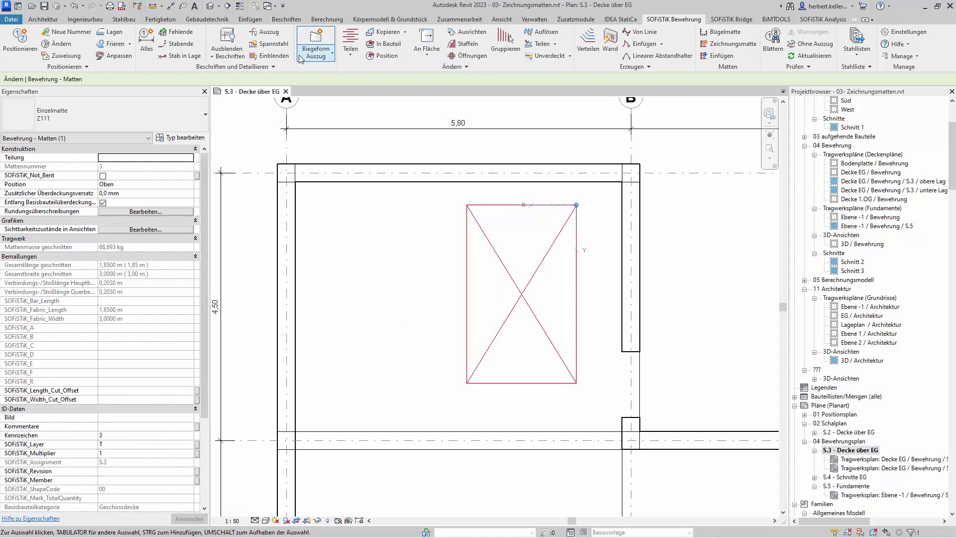
{"action": "left_click", "coordinate": [178, 32]}
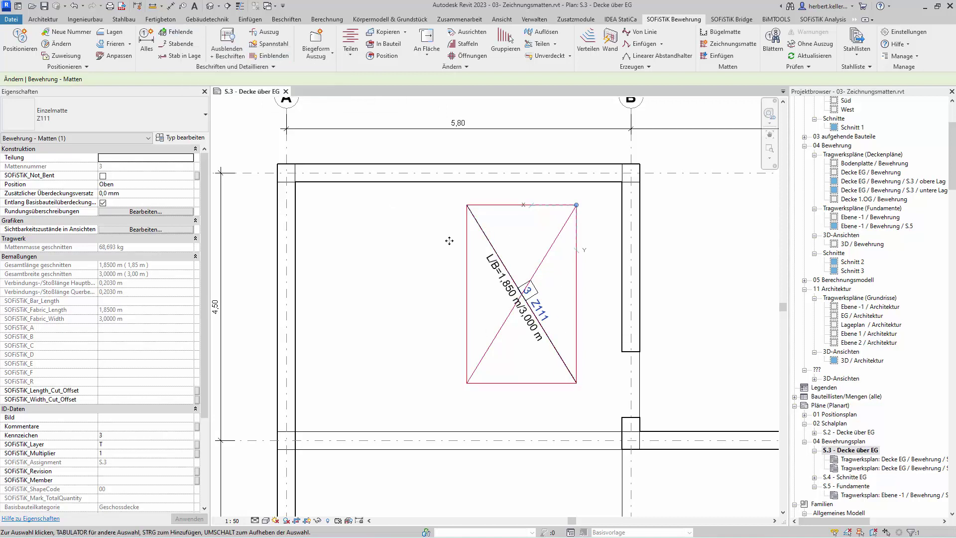
{"action": "key", "text": "Escape"}
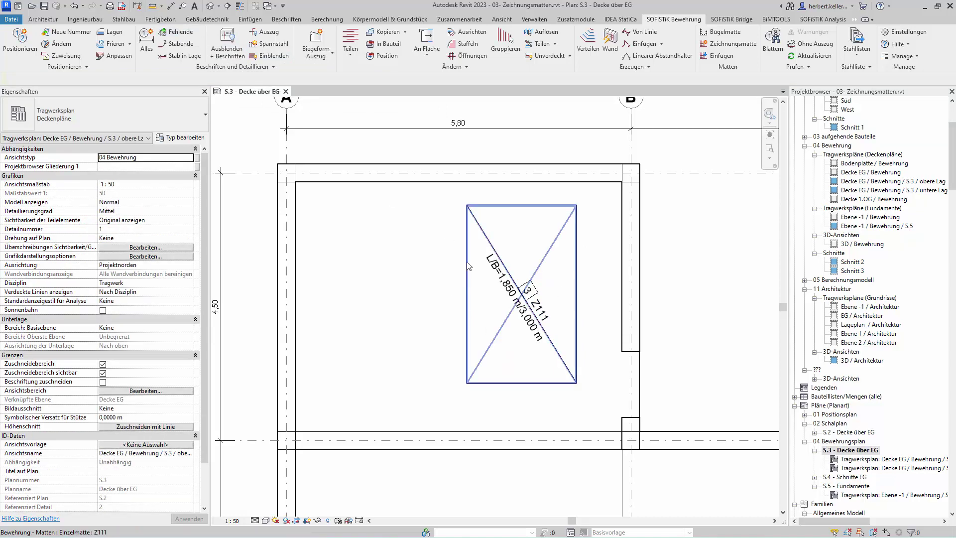